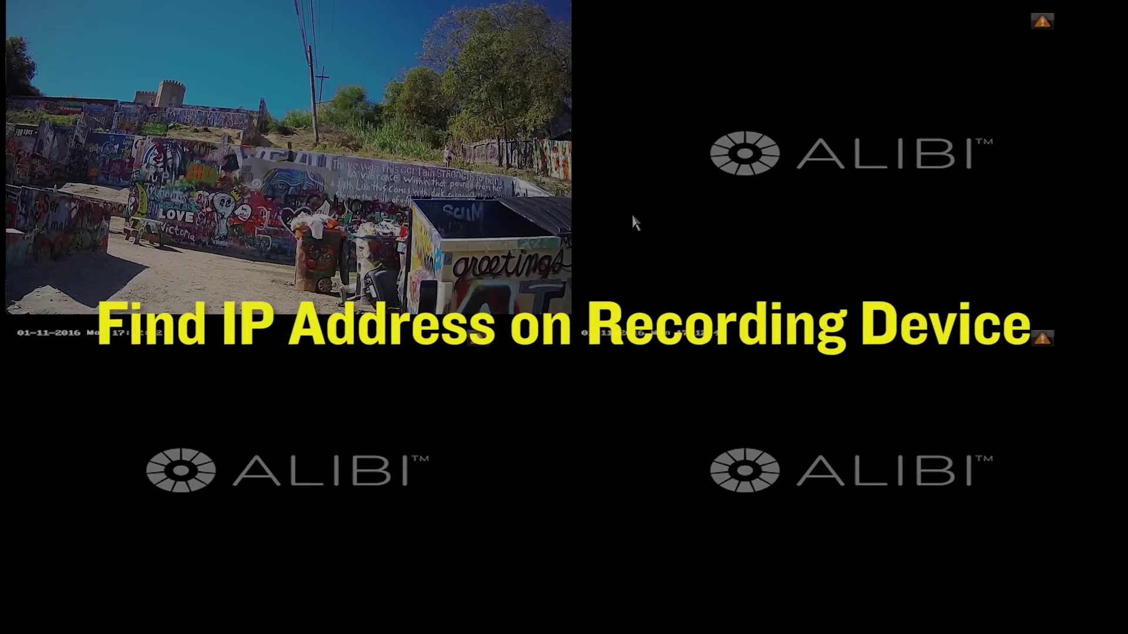
Look up the recorder's network info under Maintenance (IPv4 192.168.0.210), then return to the main menu
{"action": "right_click", "coordinate": [633, 216]}
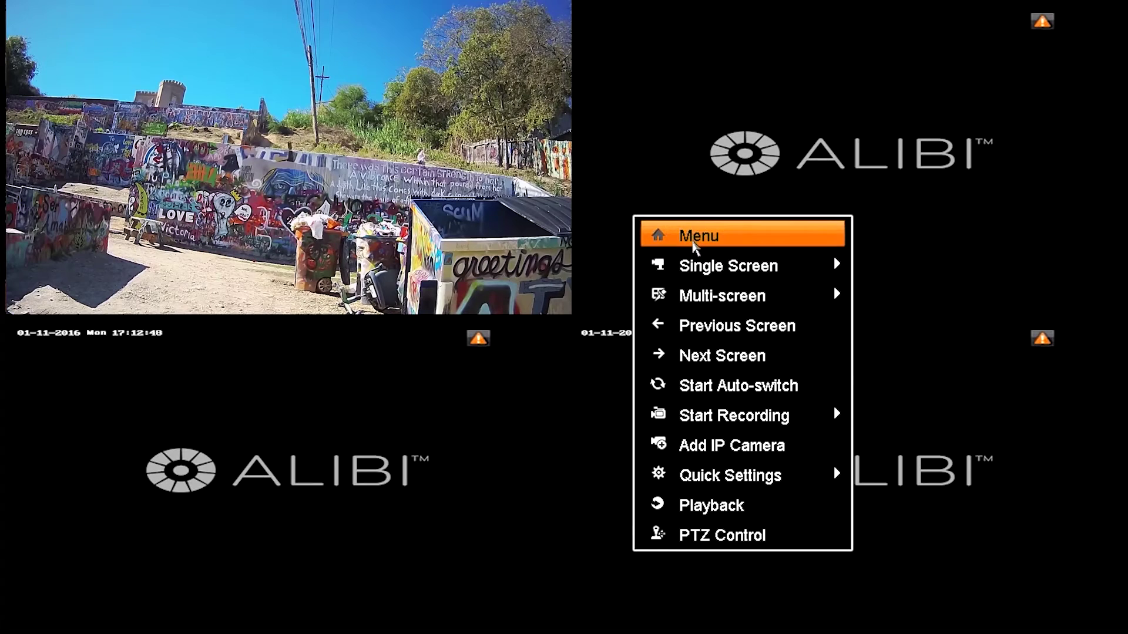
{"action": "left_click", "coordinate": [693, 245]}
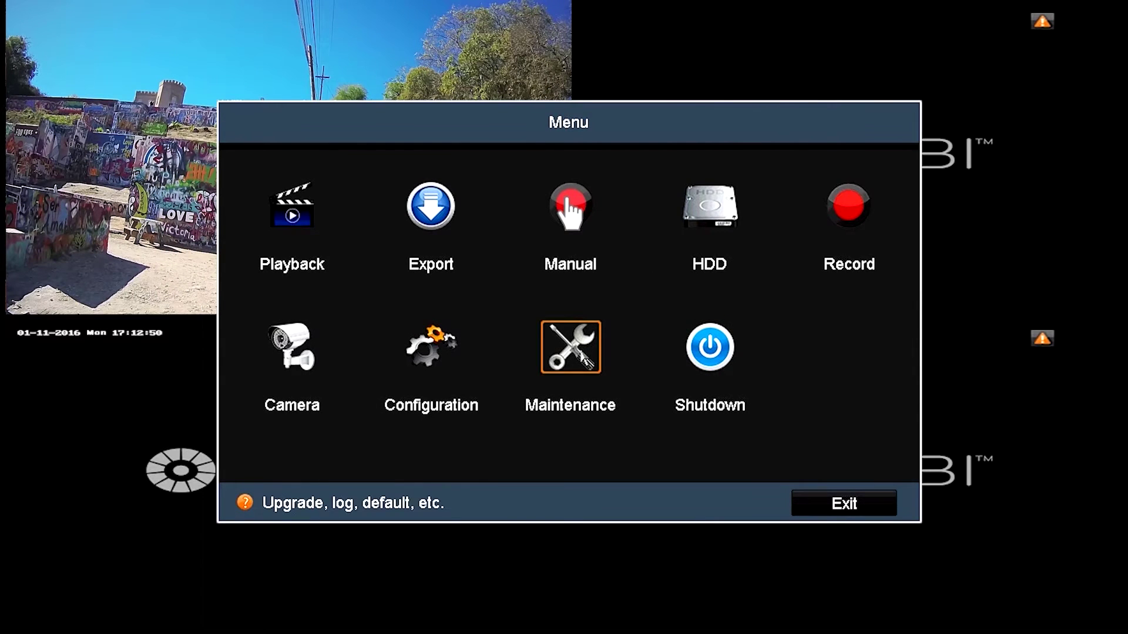
{"action": "left_click", "coordinate": [579, 348]}
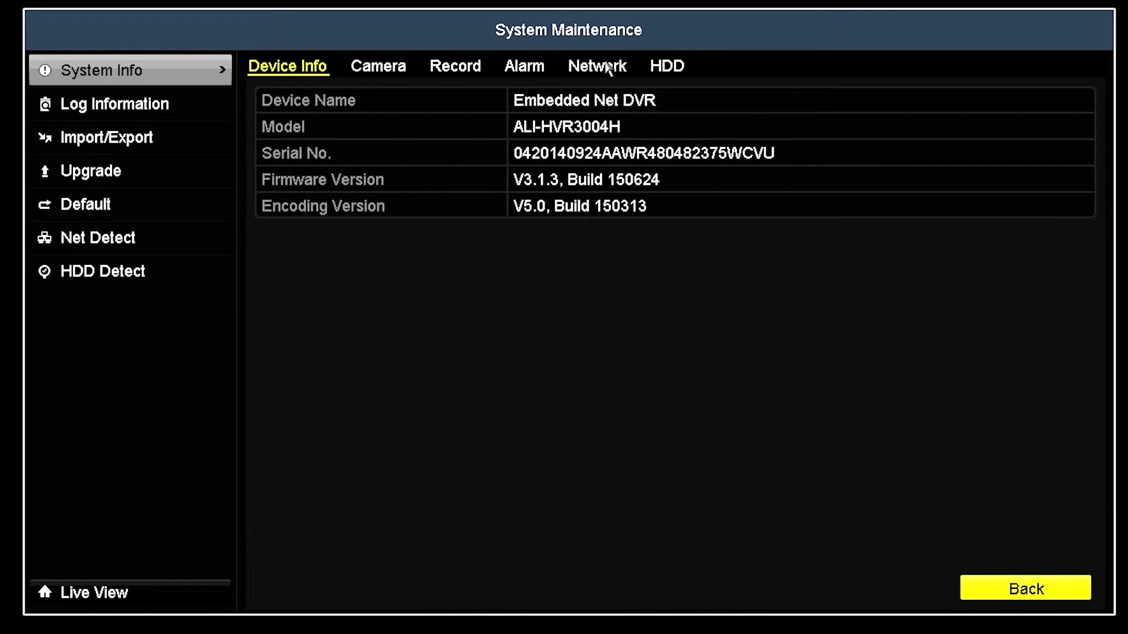
{"action": "left_click", "coordinate": [605, 73]}
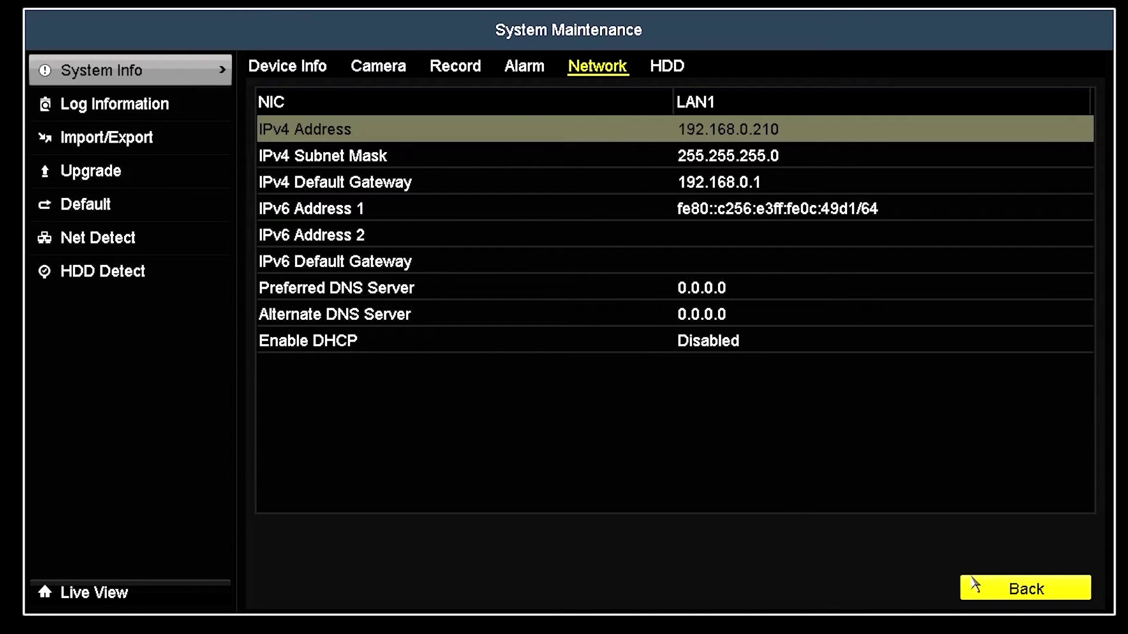
{"action": "left_click", "coordinate": [978, 587]}
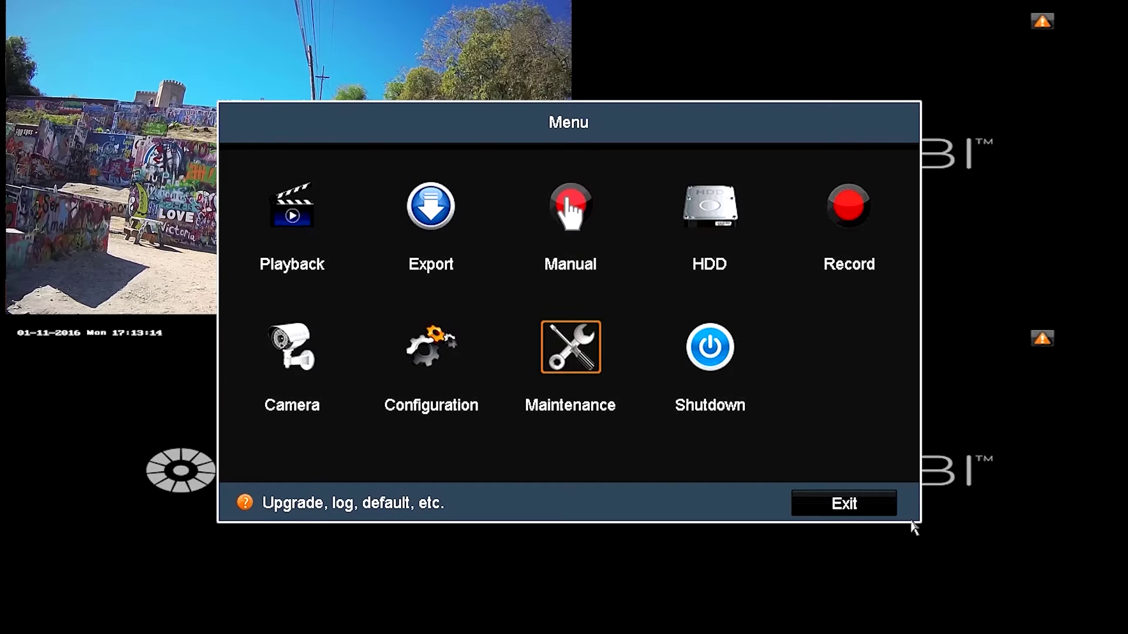
Exit to live view and open Configuration from the main menu, landing on its General page
{"action": "left_click", "coordinate": [884, 510]}
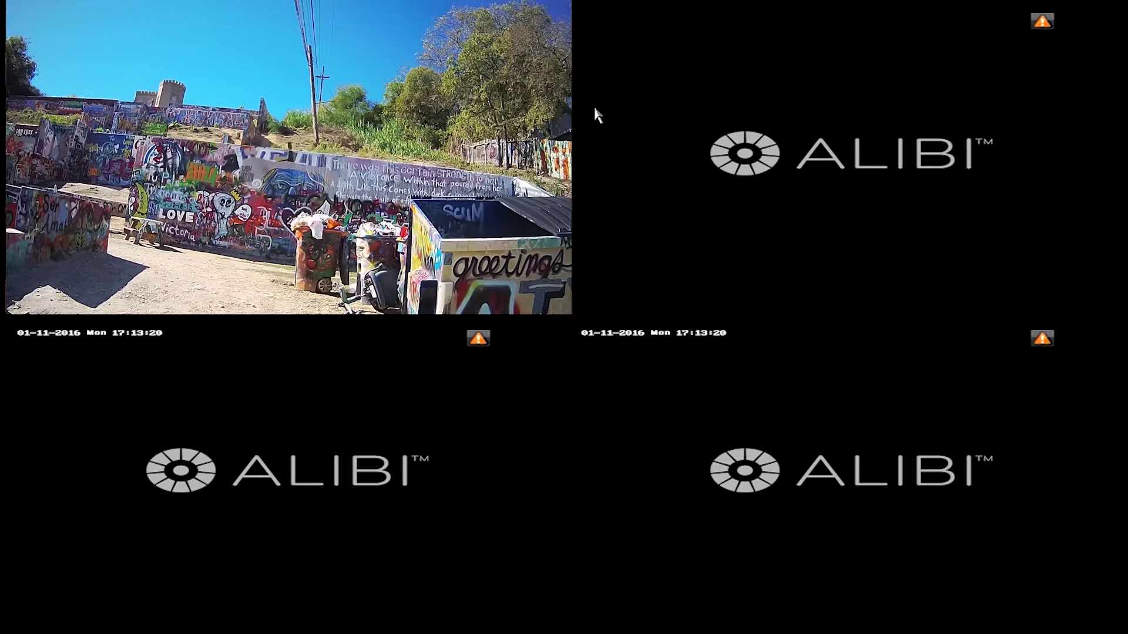
{"action": "right_click", "coordinate": [594, 108]}
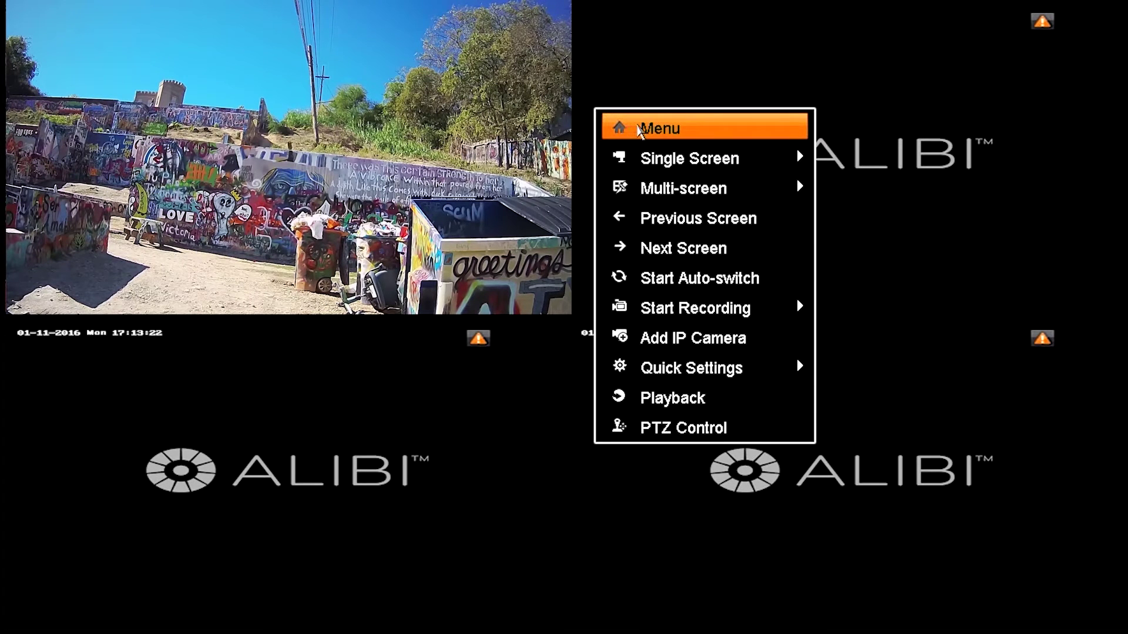
{"action": "left_click", "coordinate": [639, 129]}
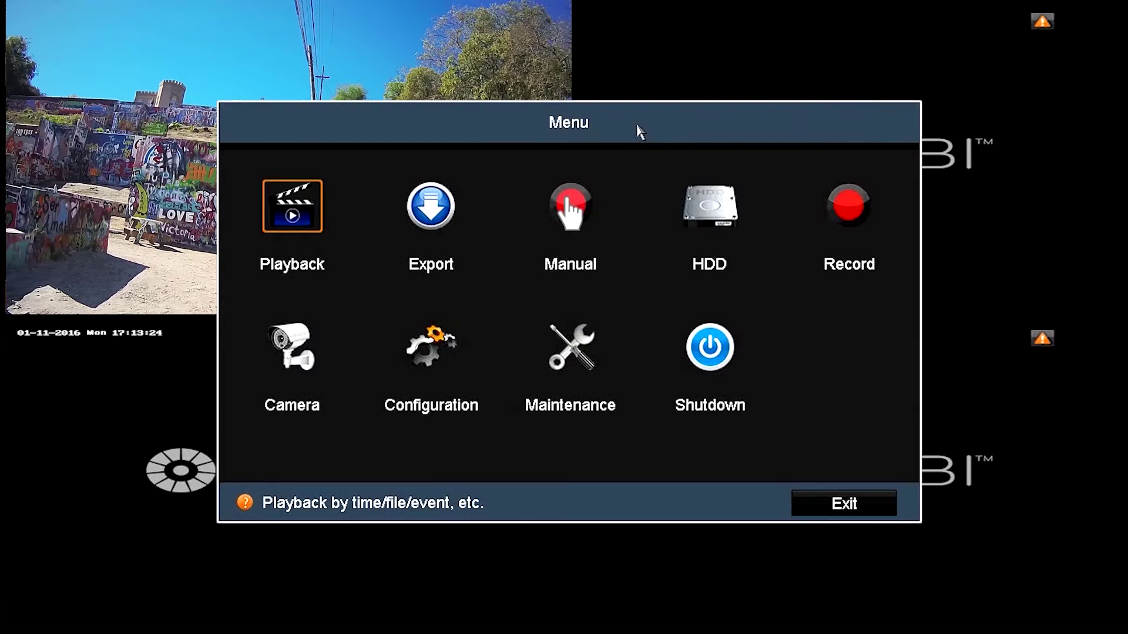
{"action": "left_click", "coordinate": [435, 350]}
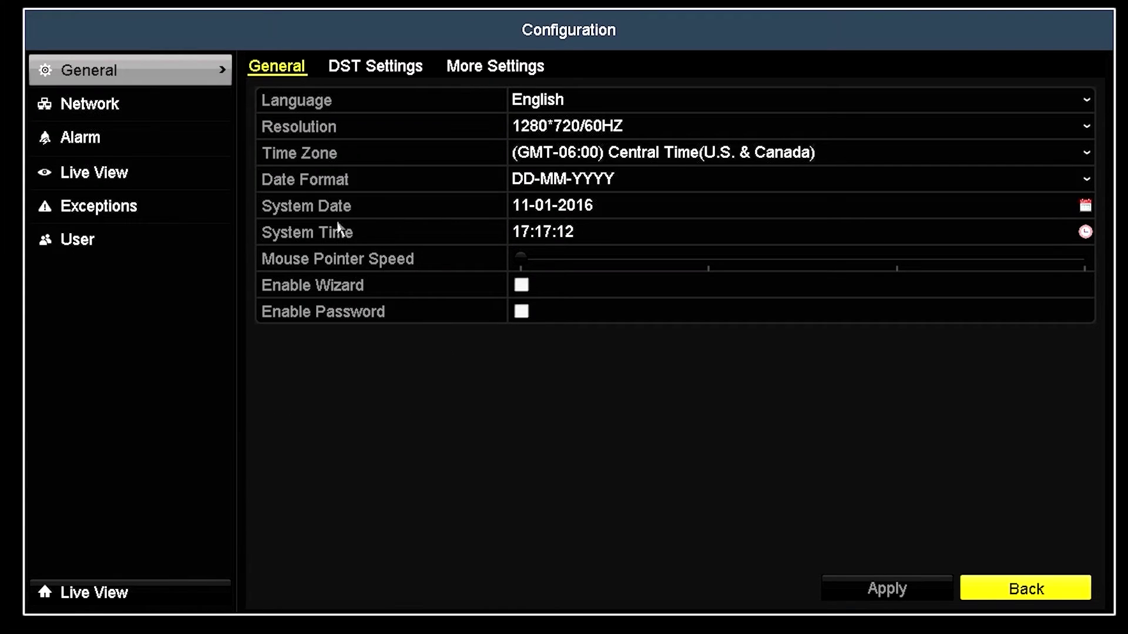
In Network > General, change the IPv4 address's last octet from 211 to 113 (192.168.1.113)
{"action": "left_click", "coordinate": [208, 109]}
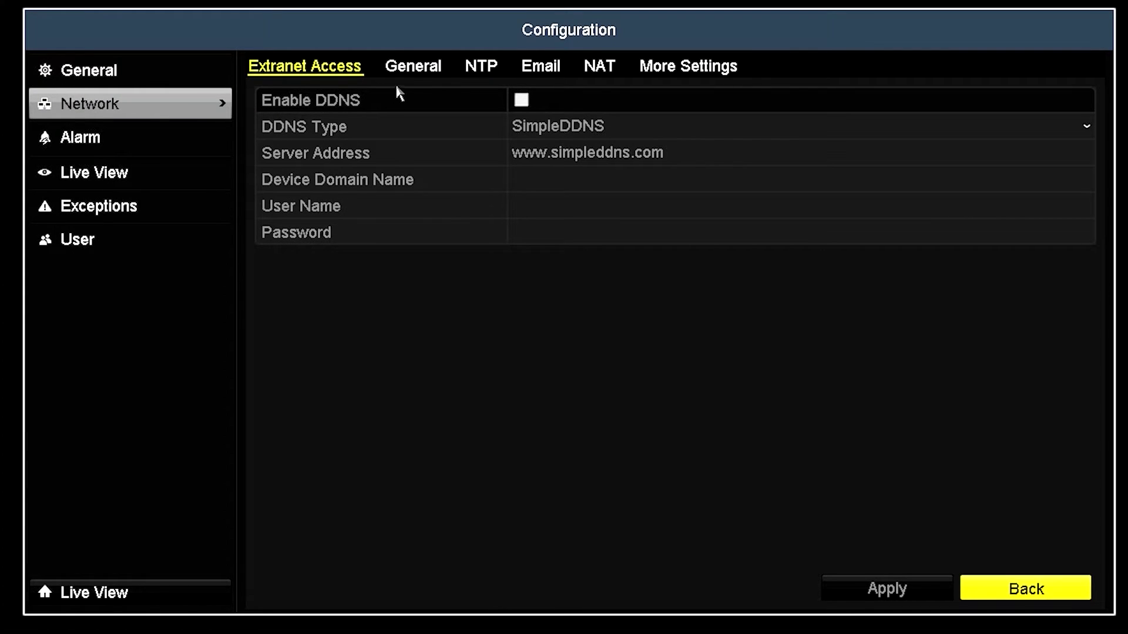
{"action": "left_click", "coordinate": [413, 69]}
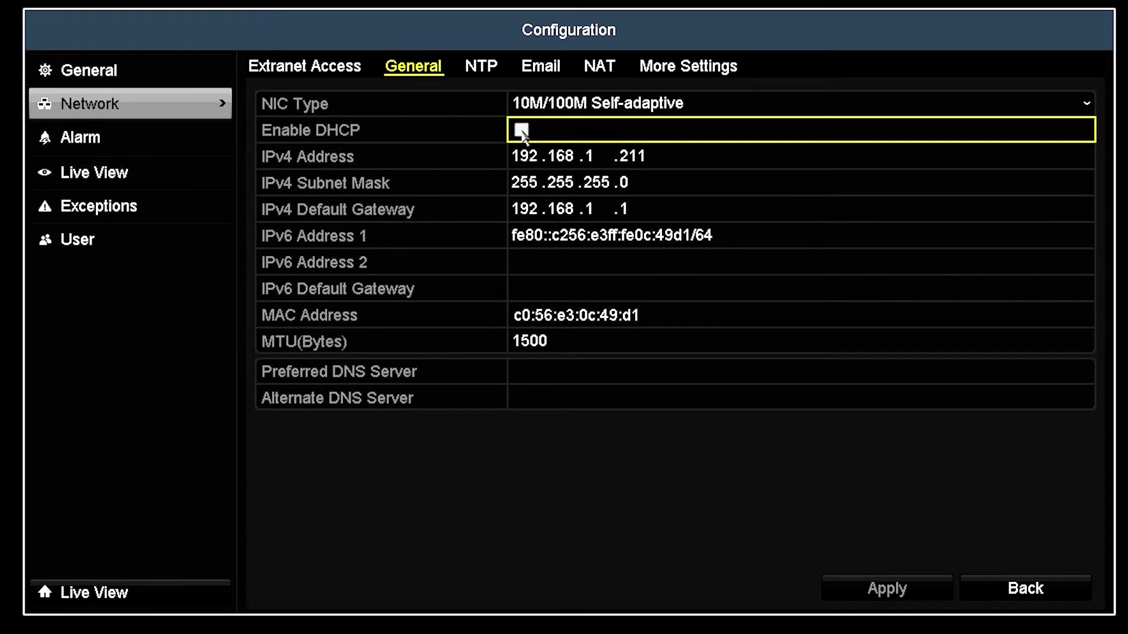
{"action": "left_click", "coordinate": [651, 155]}
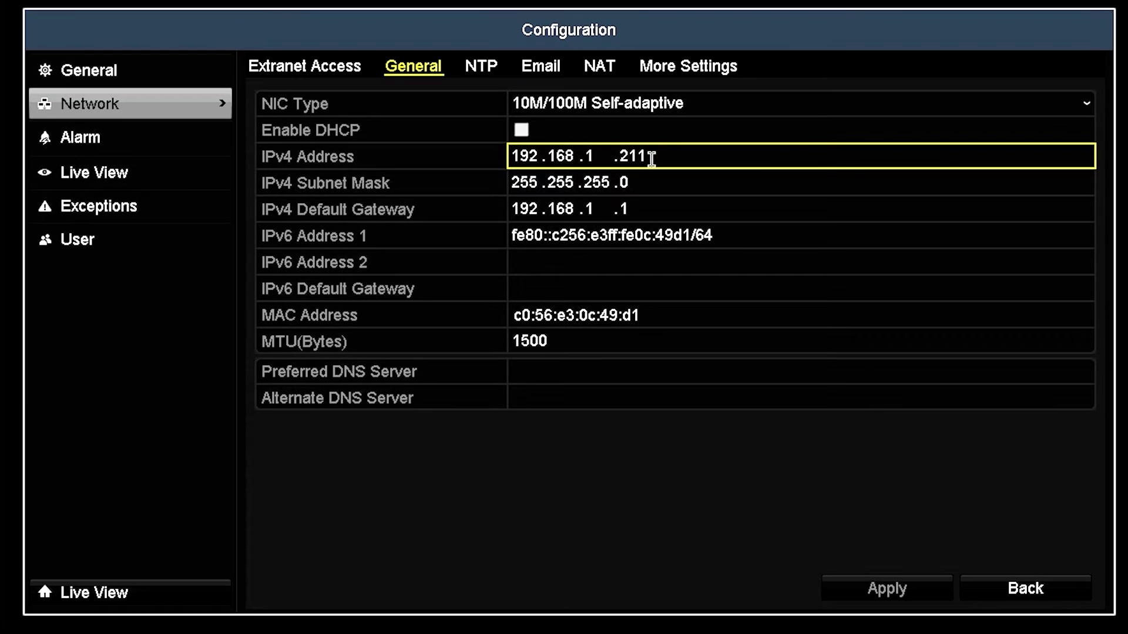
{"action": "left_click", "coordinate": [651, 158]}
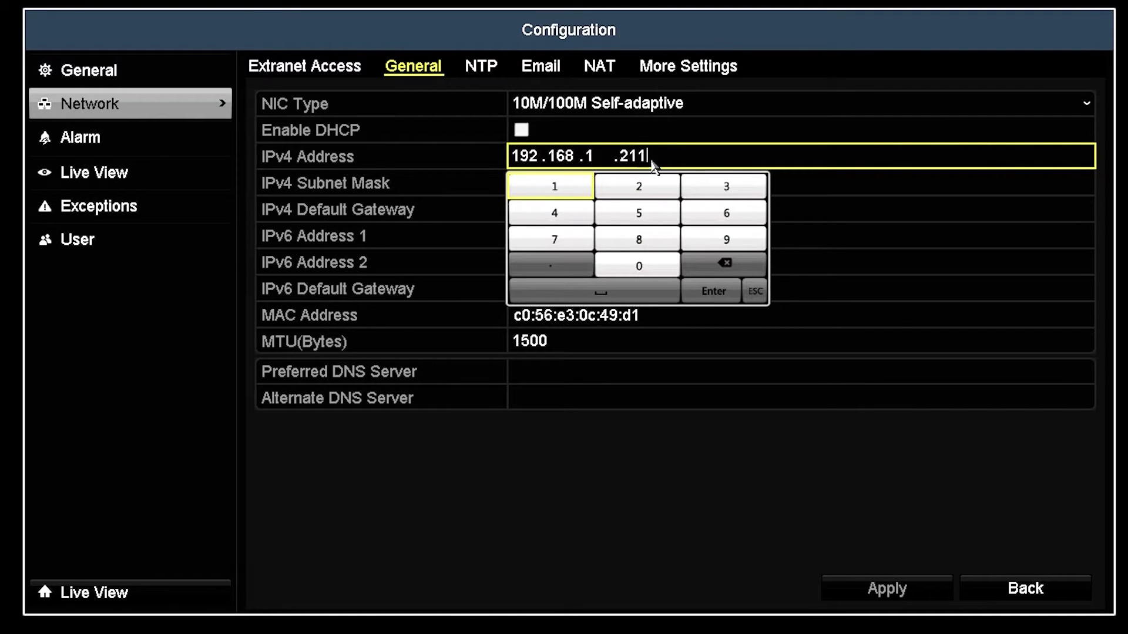
{"action": "left_click", "coordinate": [711, 269]}
{"action": "left_click", "coordinate": [710, 269]}
{"action": "left_click", "coordinate": [710, 269]}
{"action": "left_click", "coordinate": [579, 193]}
{"action": "left_click", "coordinate": [578, 193]}
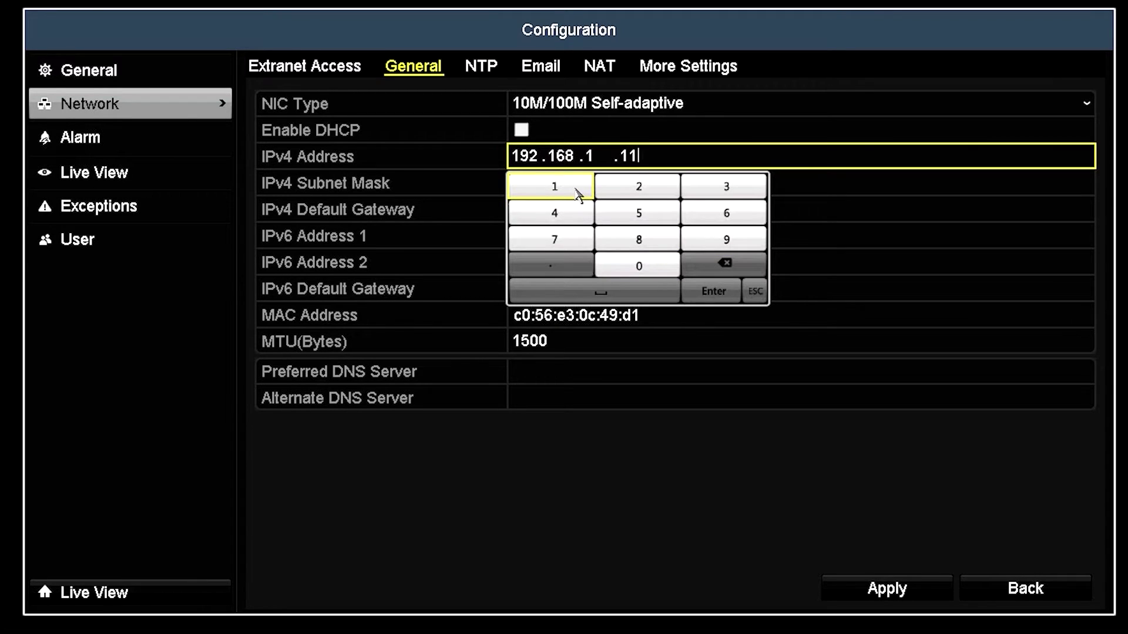
{"action": "left_click", "coordinate": [725, 192]}
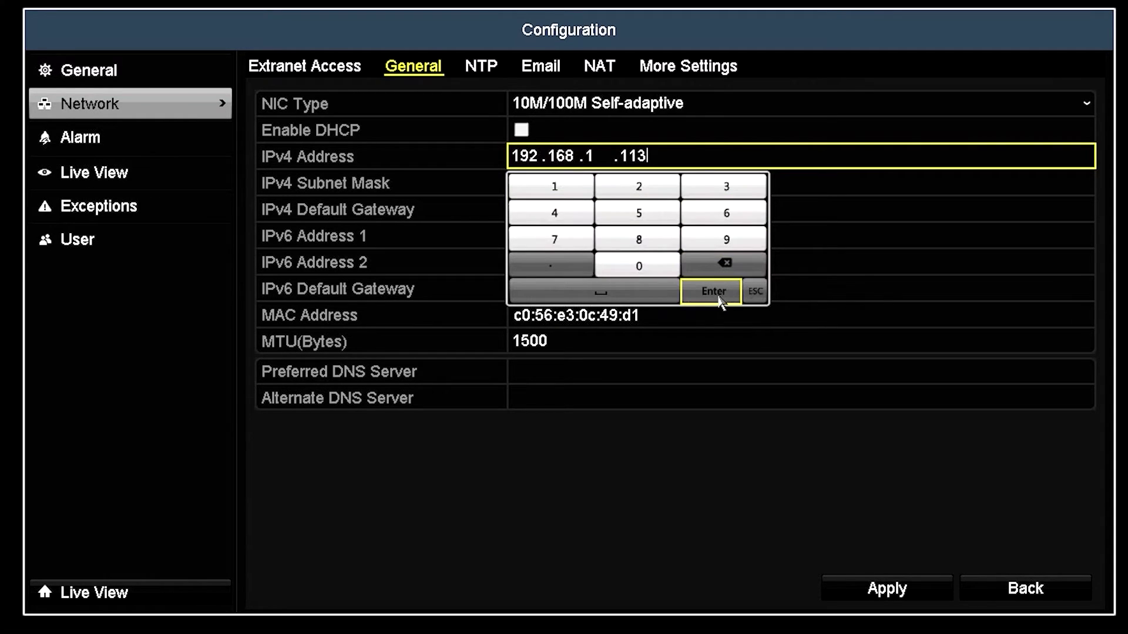
{"action": "left_click", "coordinate": [720, 298]}
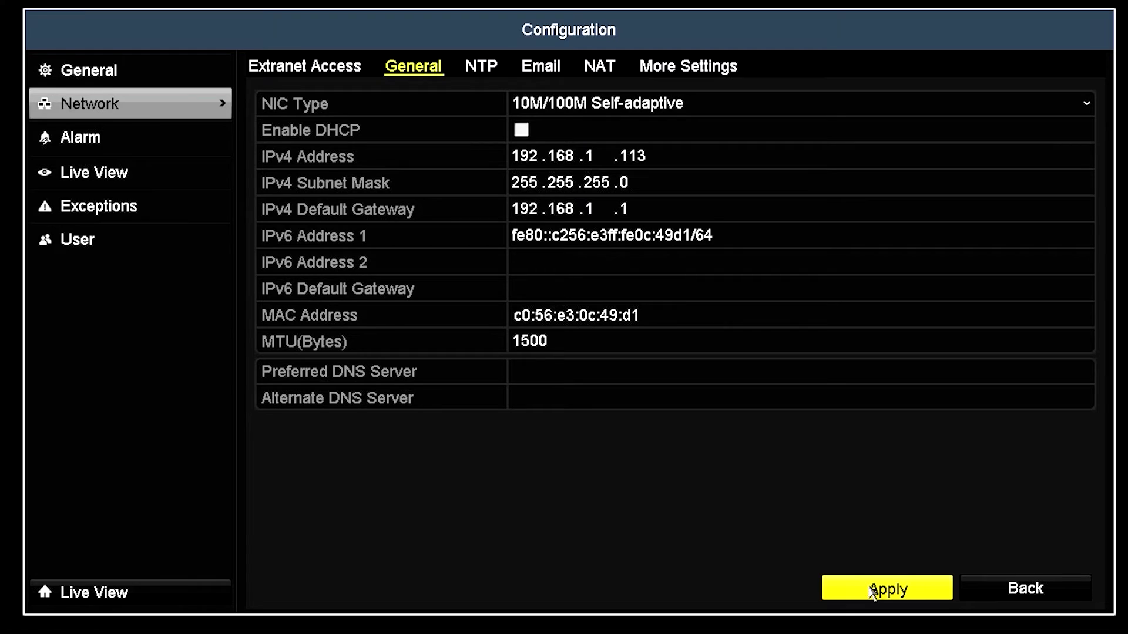
Apply the 192.168.1.113 address and back out of Configuration and the main menu to live view
{"action": "left_click", "coordinate": [873, 592]}
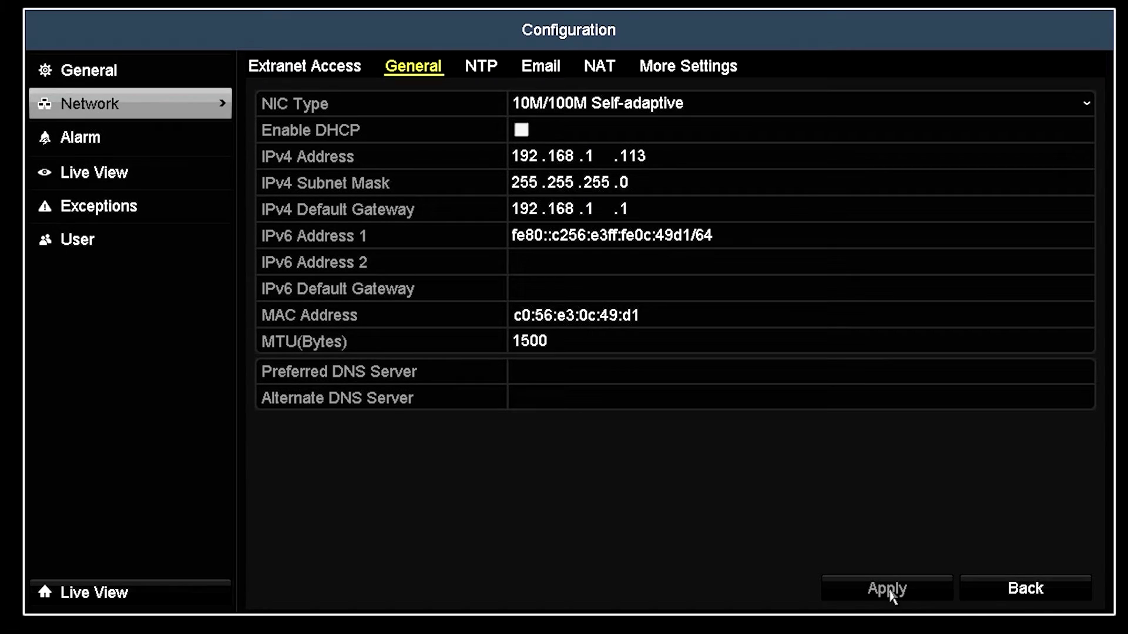
{"action": "left_click", "coordinate": [1056, 594]}
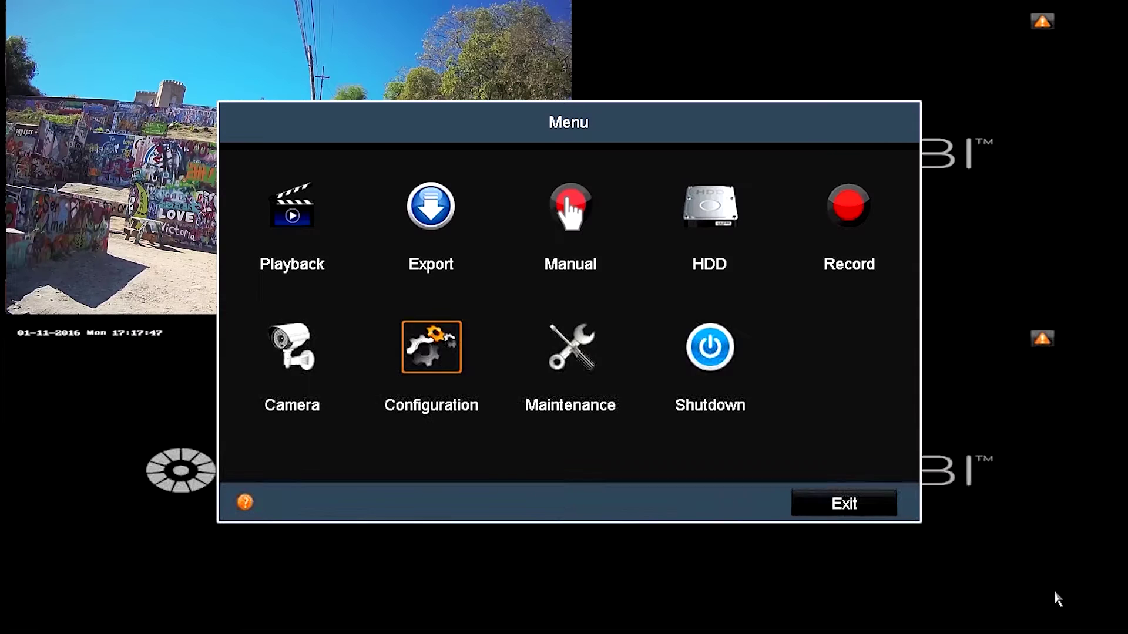
{"action": "left_click", "coordinate": [854, 509]}
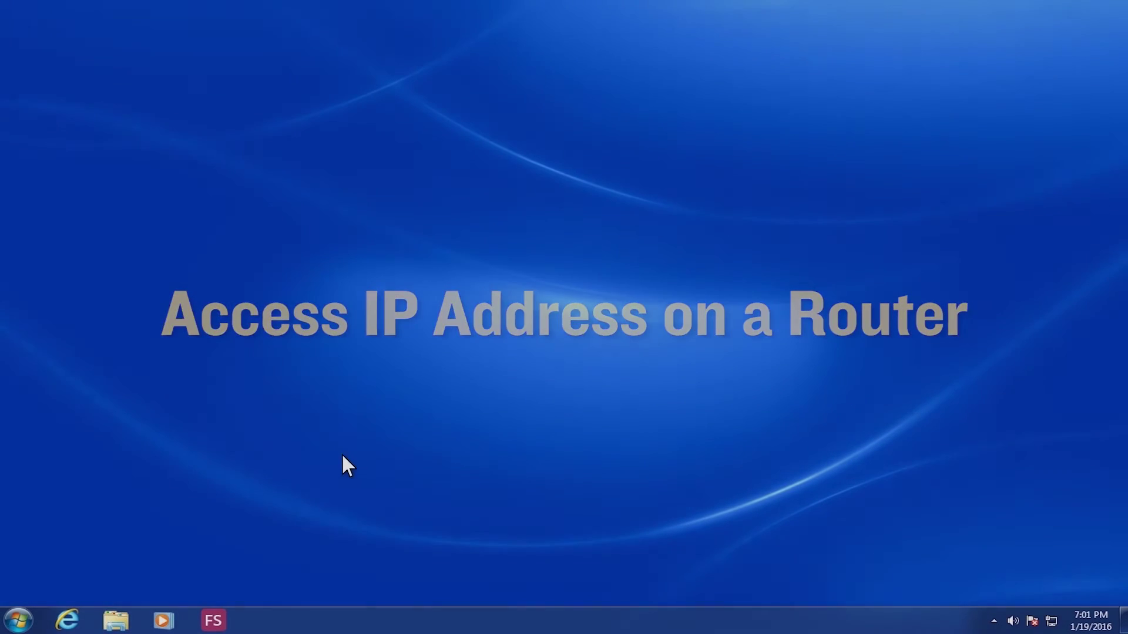
{"action": "left_click", "coordinate": [16, 614]}
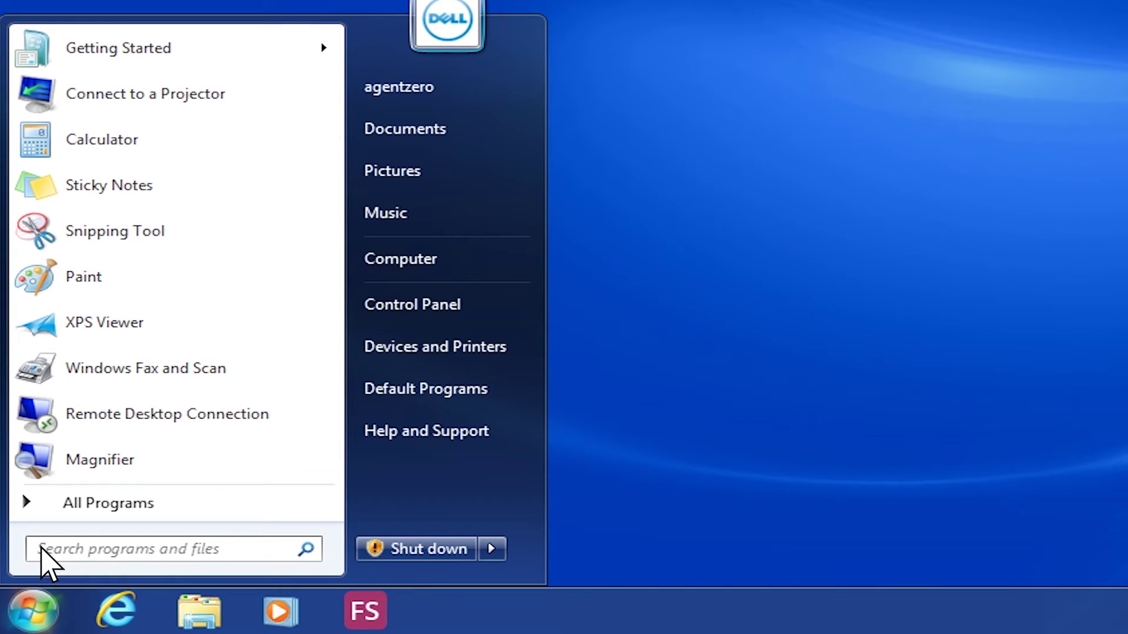
{"action": "type", "text": "cmd"}
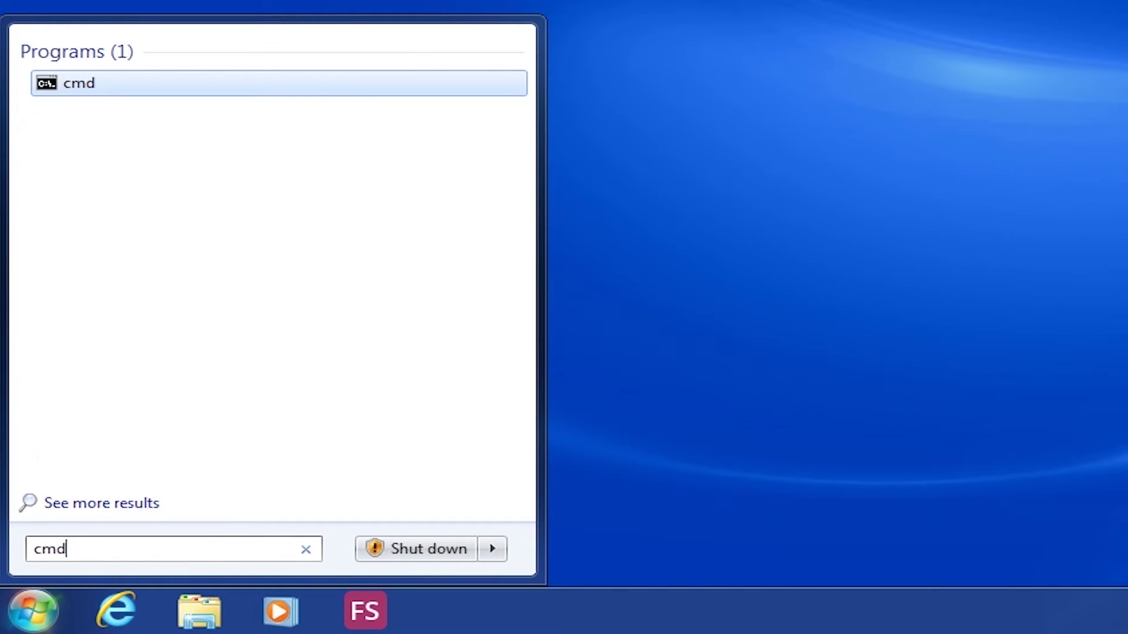
{"action": "key", "text": "Return"}
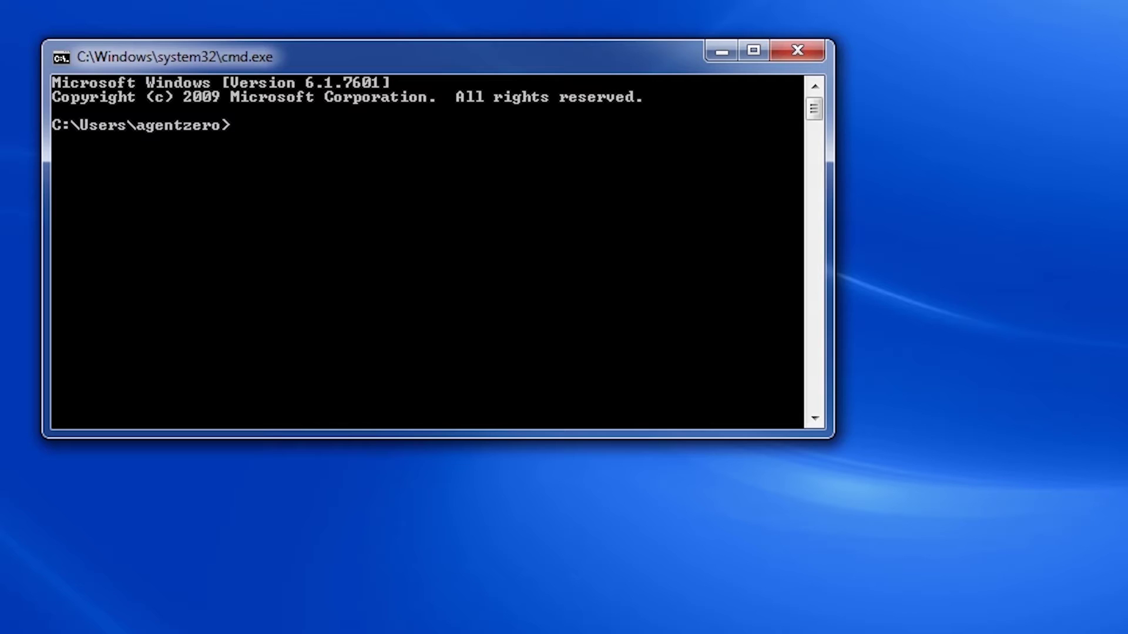
{"action": "type", "text": "ipconfig"}
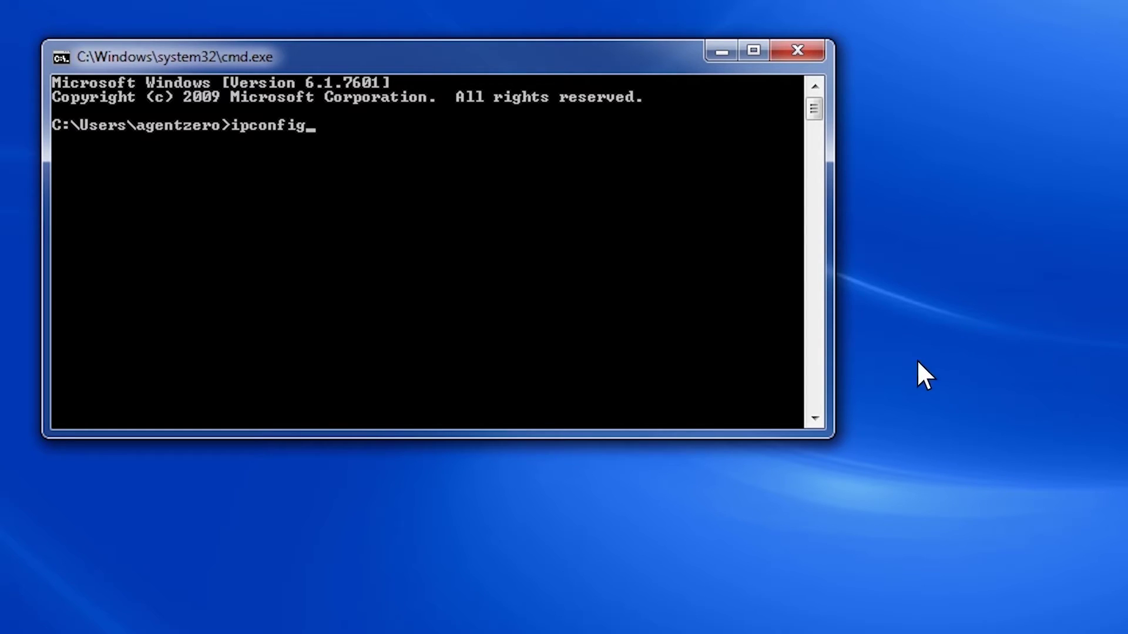
{"action": "key", "text": "Return"}
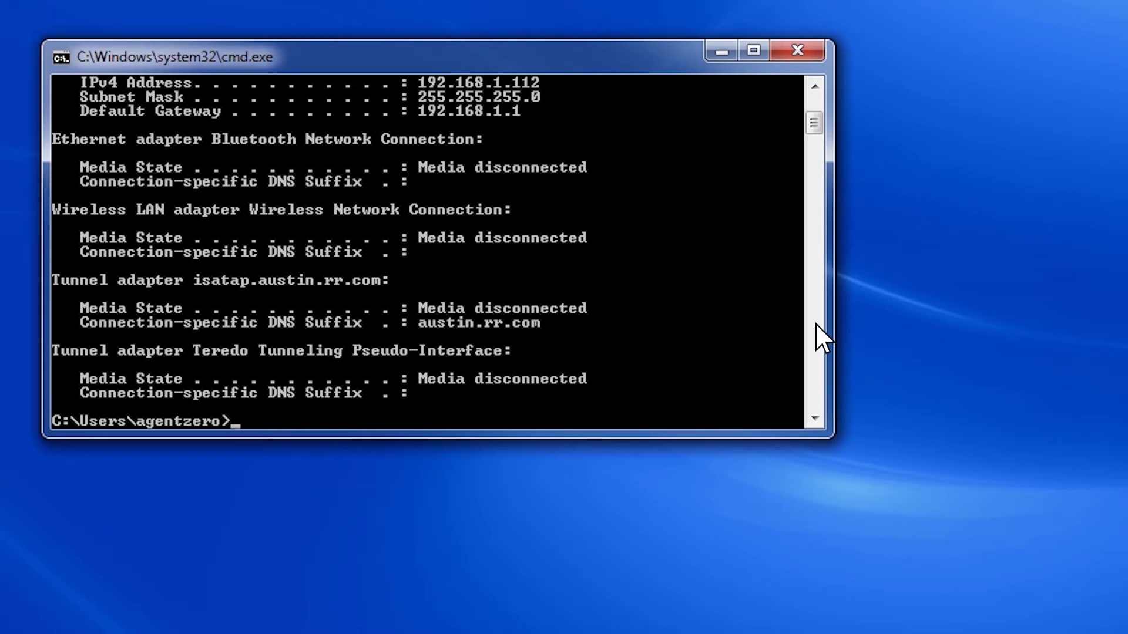
{"action": "left_click", "coordinate": [814, 87]}
{"action": "left_click", "coordinate": [814, 87]}
{"action": "left_click", "coordinate": [814, 87]}
{"action": "left_click", "coordinate": [814, 87]}
{"action": "left_click", "coordinate": [814, 87]}
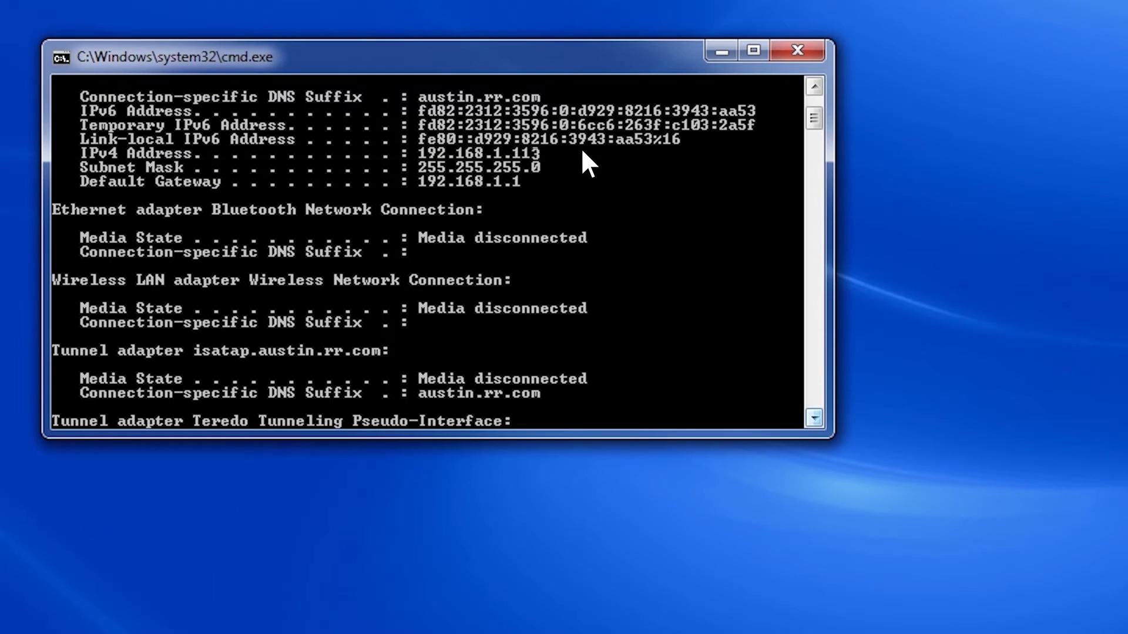
{"action": "left_click", "coordinate": [799, 50]}
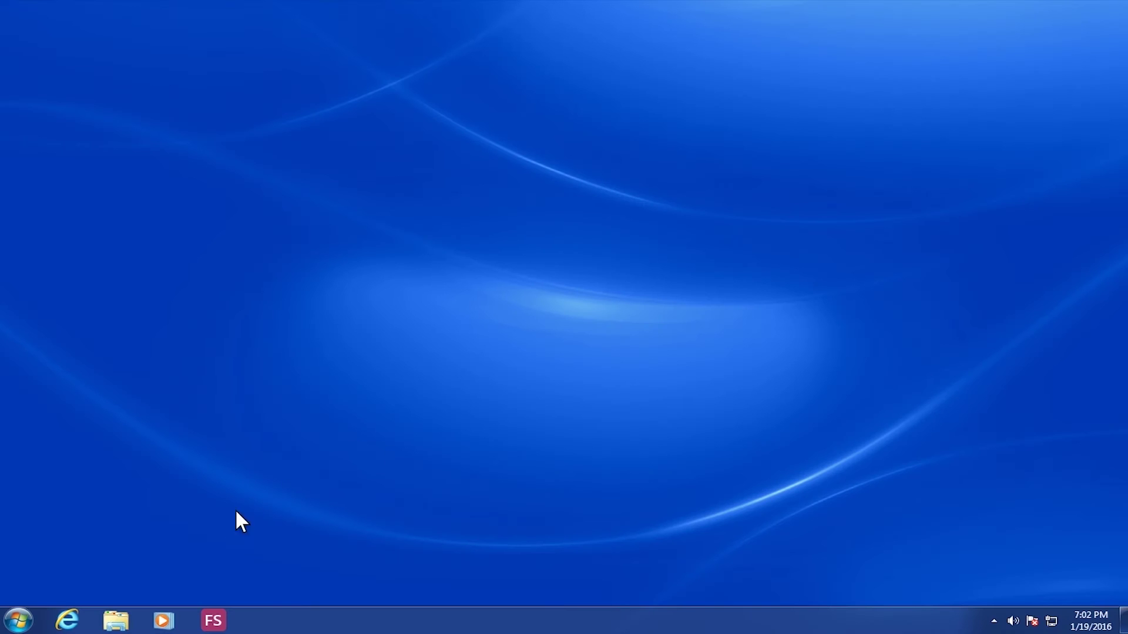
Launch Internet Explorer and go to the router address 192.168.1.1
{"action": "left_click", "coordinate": [83, 610]}
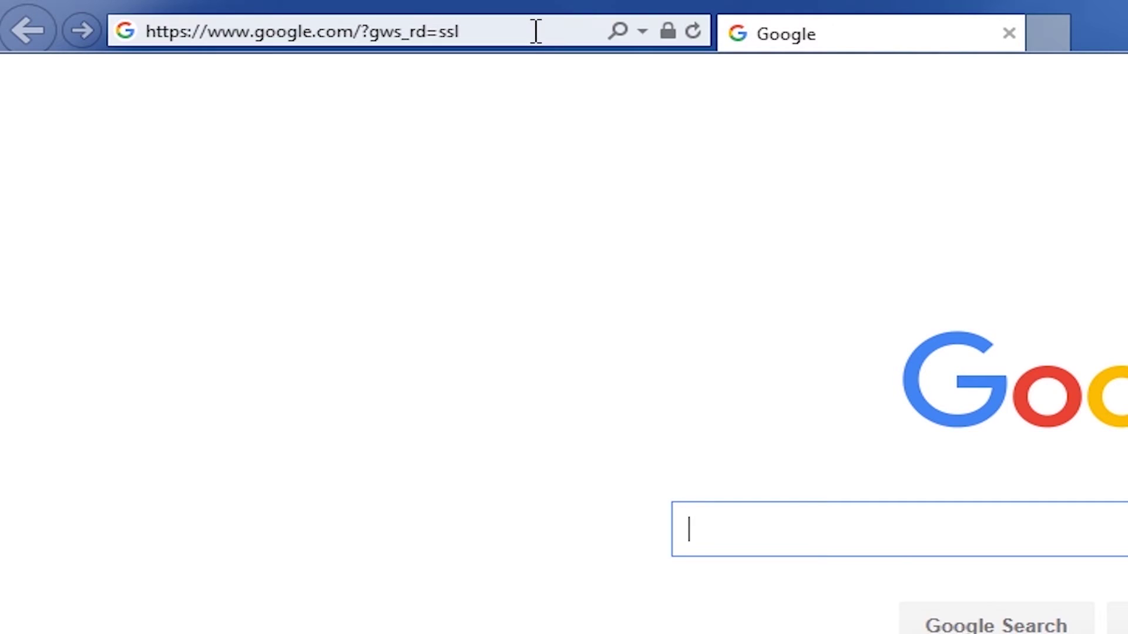
{"action": "left_click", "coordinate": [535, 31]}
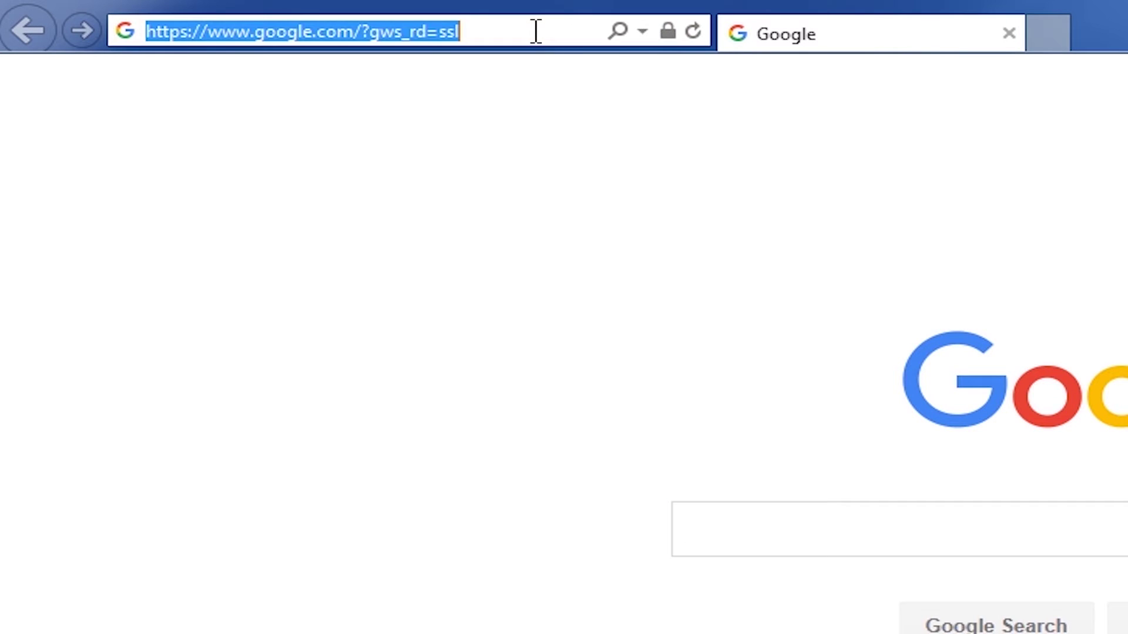
{"action": "type", "text": "192"}
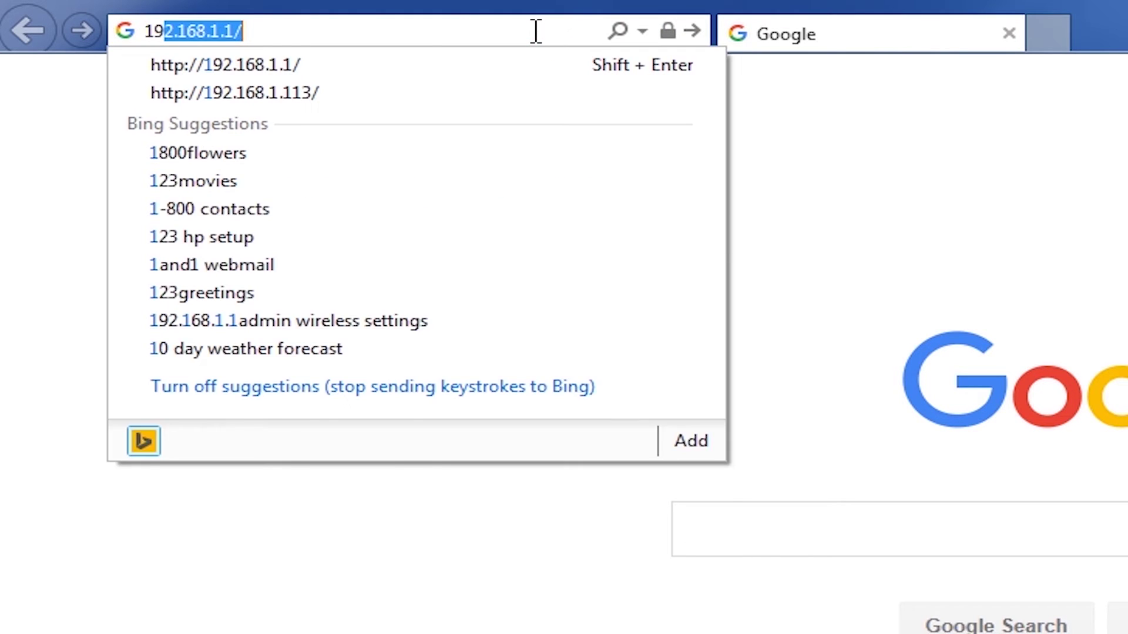
{"action": "type", "text": ".168."}
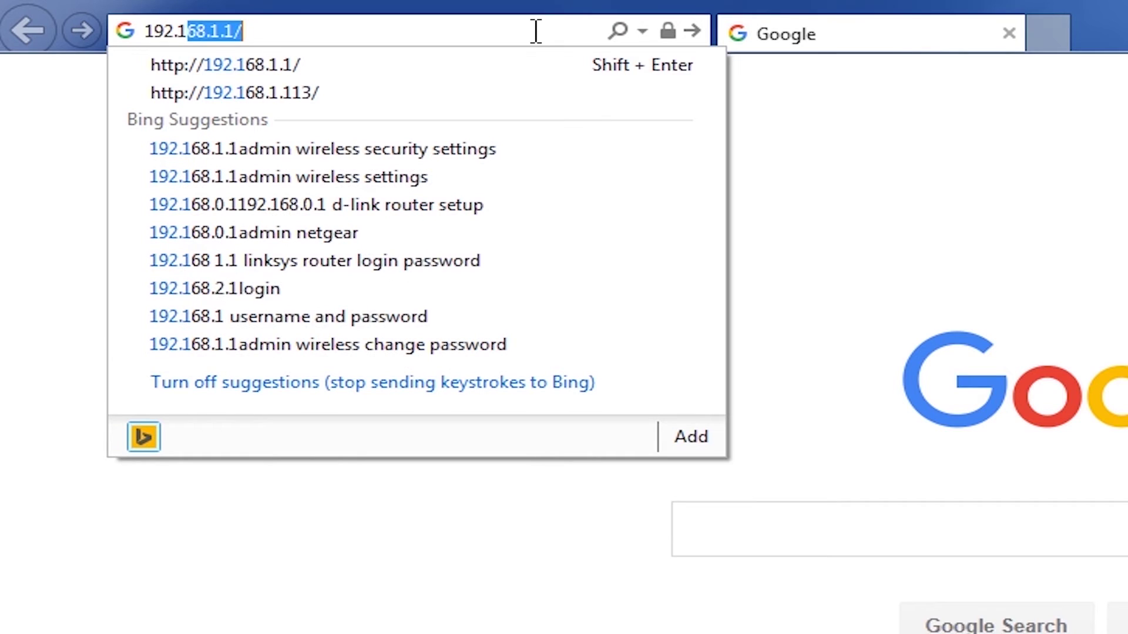
{"action": "type", "text": "1.1"}
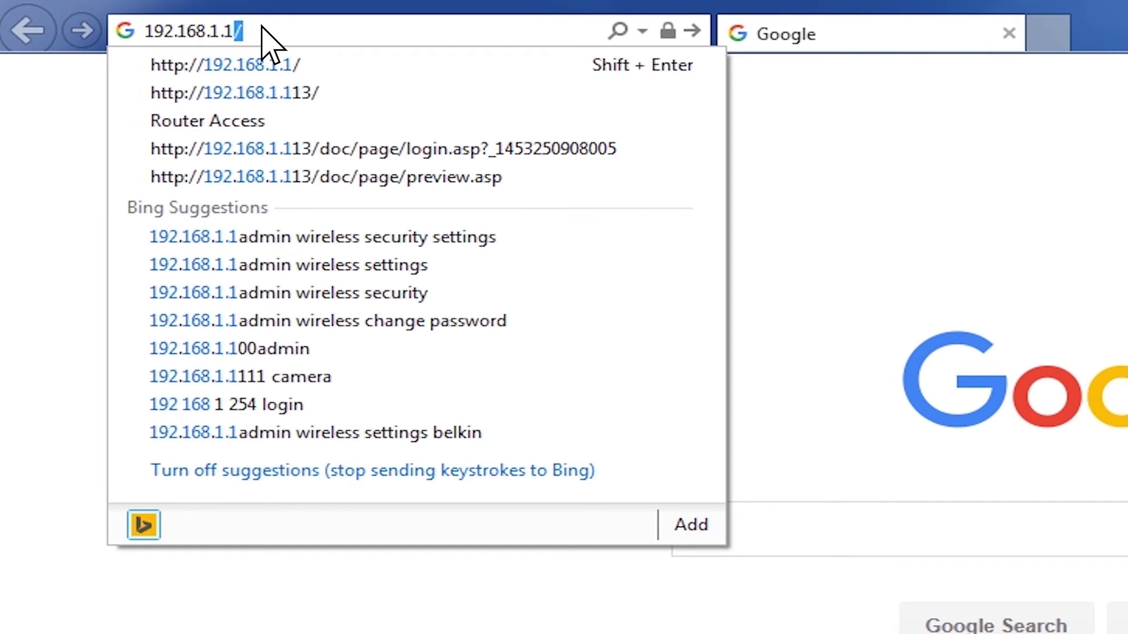
{"action": "key", "text": "Return"}
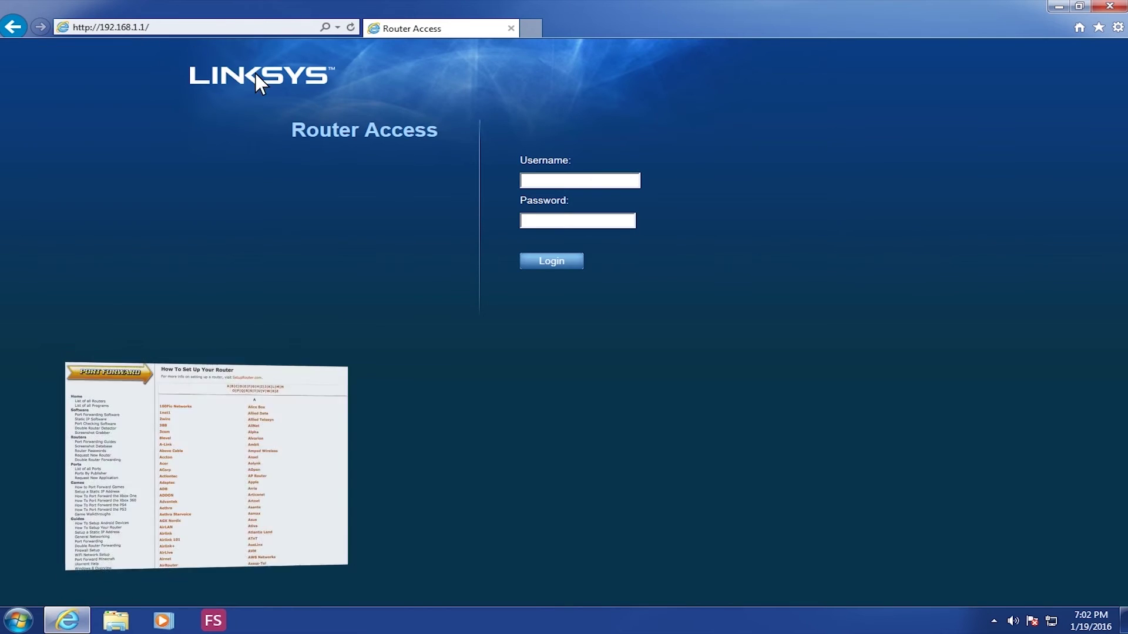
Log in to the Linksys router with the administrator username and password
{"action": "left_click", "coordinate": [580, 181]}
{"action": "type", "text": "a"}
{"action": "type", "text": "min"}
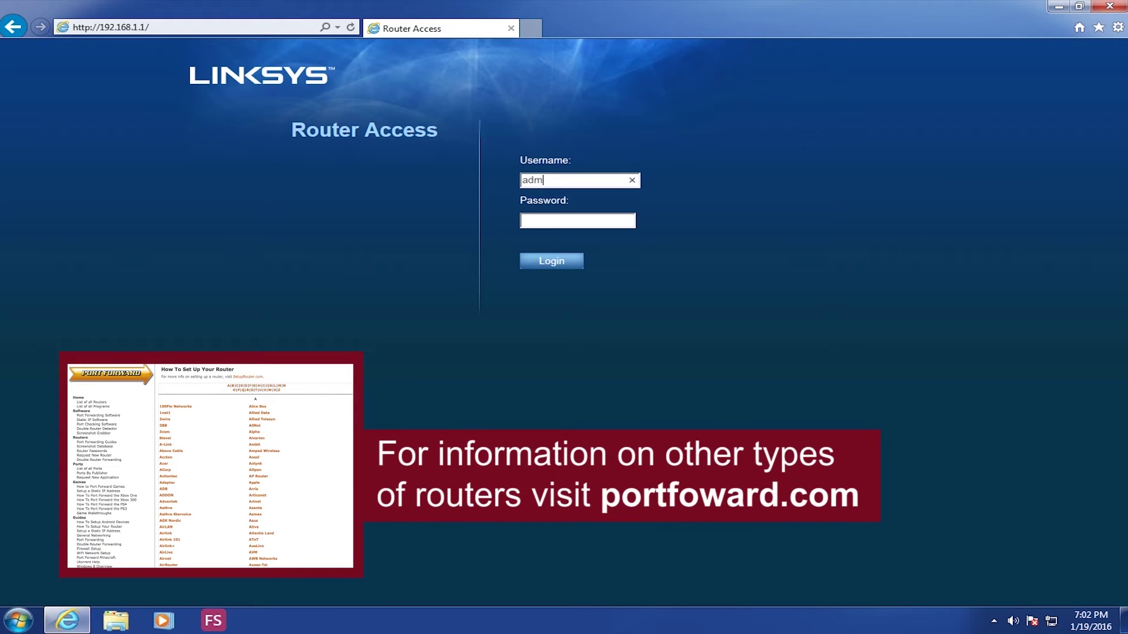
{"action": "left_click", "coordinate": [577, 221]}
{"action": "type", "text": "admin1234"}
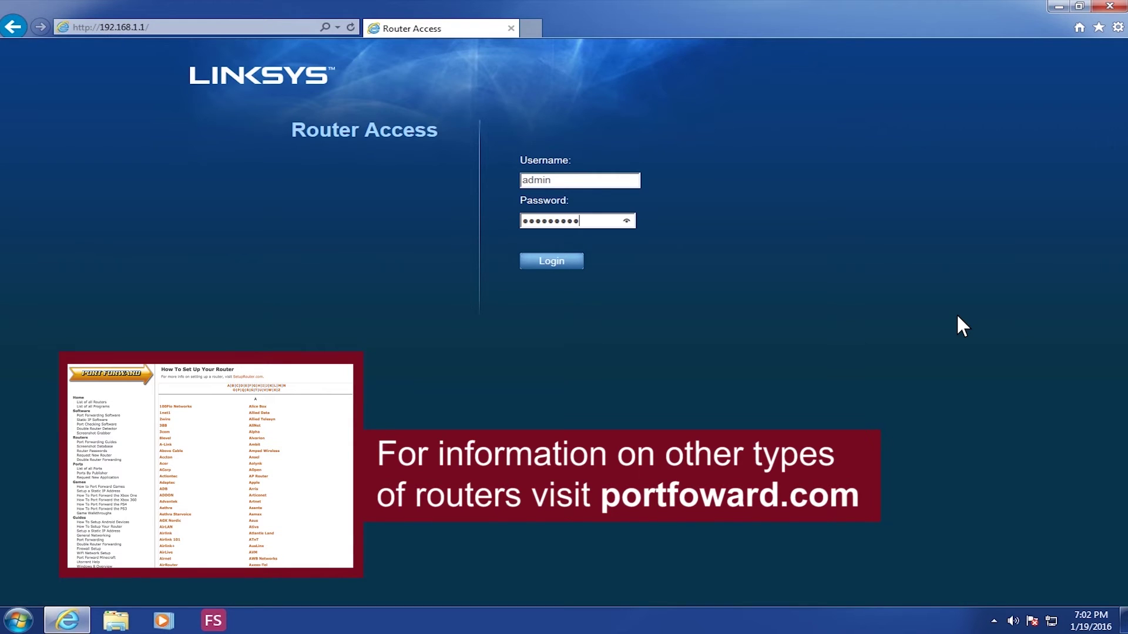
{"action": "key", "text": "Return"}
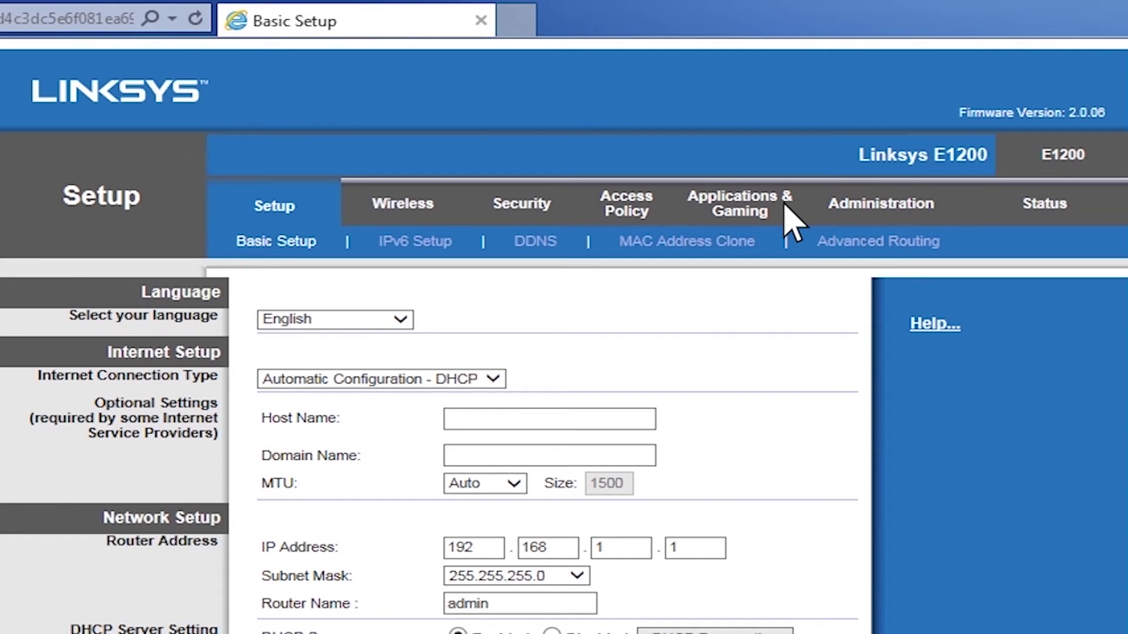
Go to Applications & Gaming to reach the Single Port Forwarding page
{"action": "left_click", "coordinate": [785, 205]}
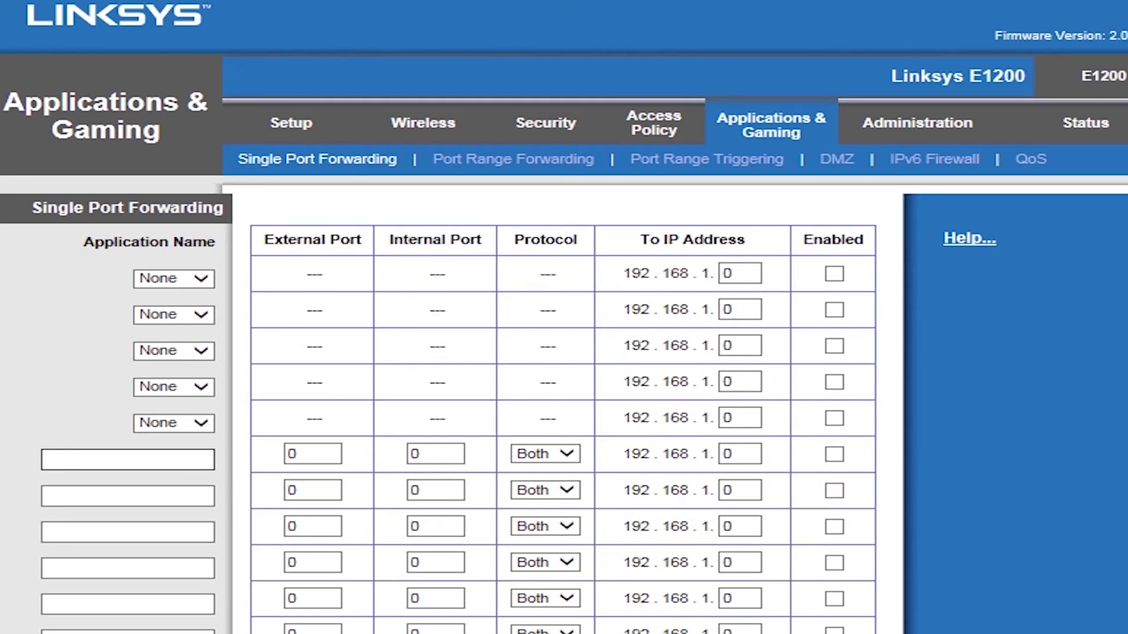
Add an enabled rule named DVR forwarding port 80 to 80, Both, to 192.168.1.113
{"action": "left_click", "coordinate": [275, 330]}
{"action": "type", "text": "D"}
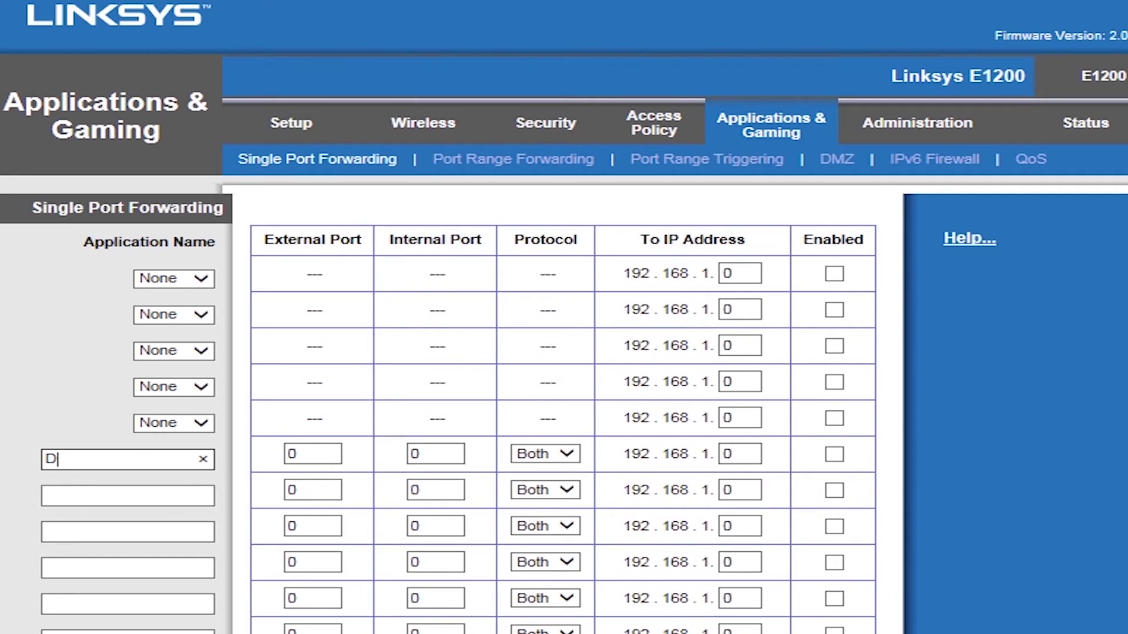
{"action": "type", "text": "VR"}
{"action": "left_click", "coordinate": [294, 453]}
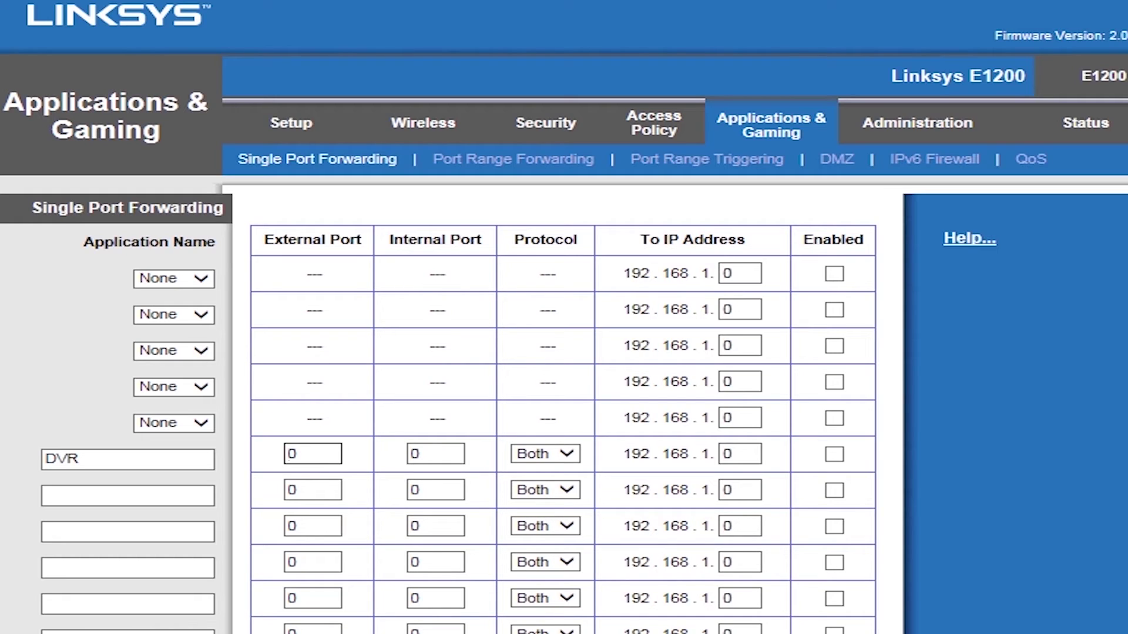
{"action": "type", "text": "8"}
{"action": "key", "text": "Tab"}
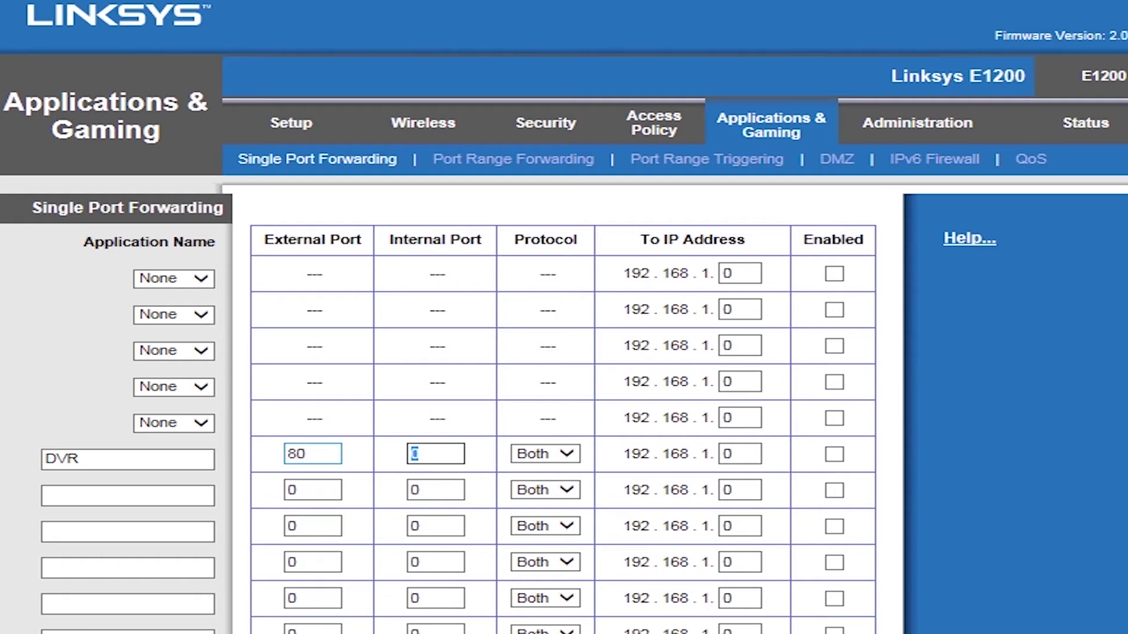
{"action": "type", "text": "80"}
{"action": "key", "text": "Tab"}
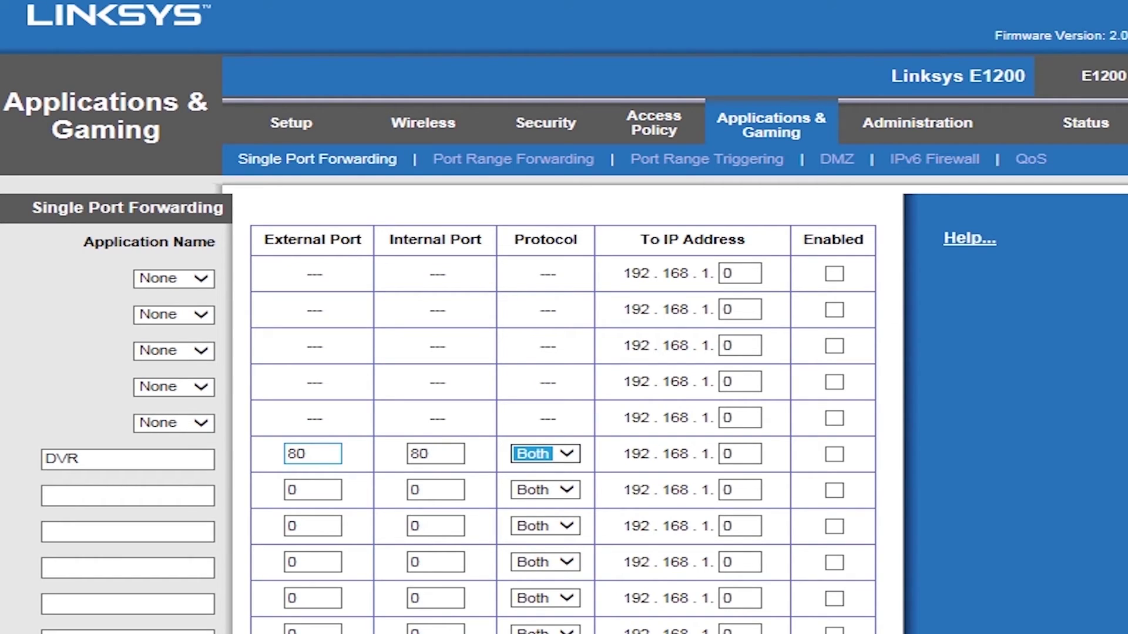
{"action": "key", "text": "Tab"}
{"action": "type", "text": "113"}
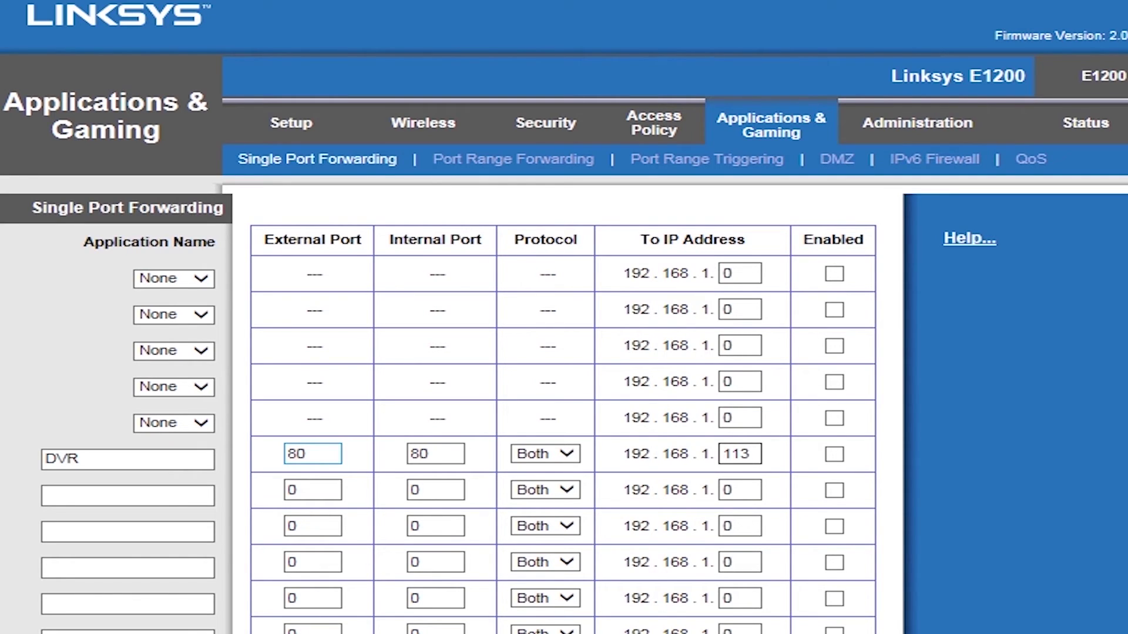
{"action": "left_click", "coordinate": [834, 454]}
{"action": "double_click", "coordinate": [292, 490]}
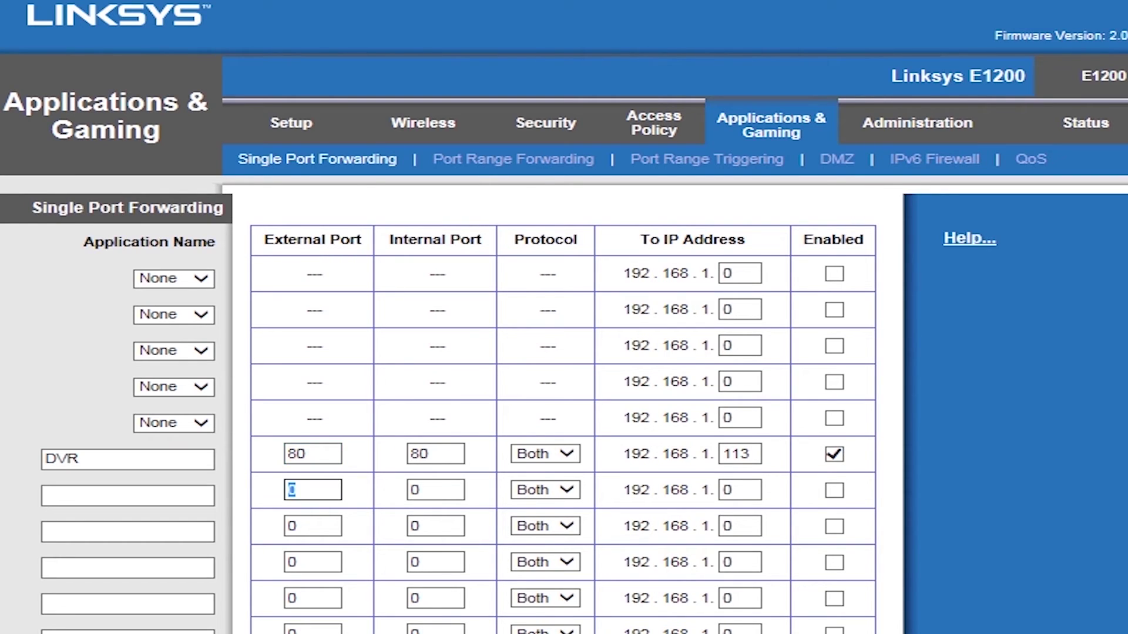
{"action": "left_click", "coordinate": [127, 496]}
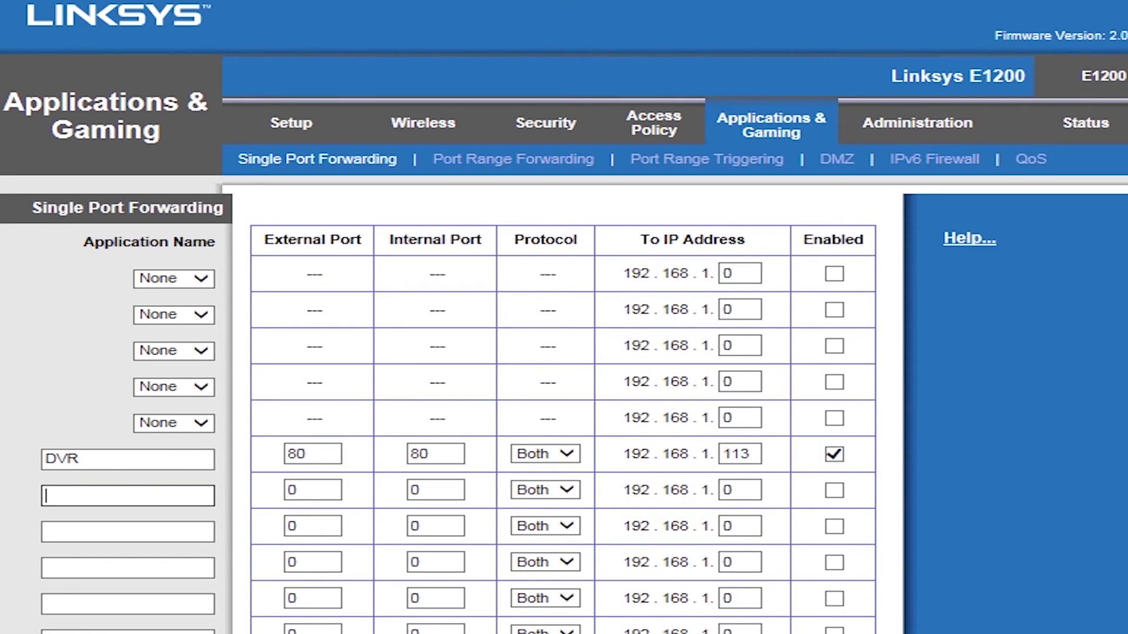
Fill the DVR2 row: port 8000 to 8000, Both, destination 192.168.1.113, enabled
{"action": "type", "text": "DVR2"}
{"action": "left_click", "coordinate": [127, 532]}
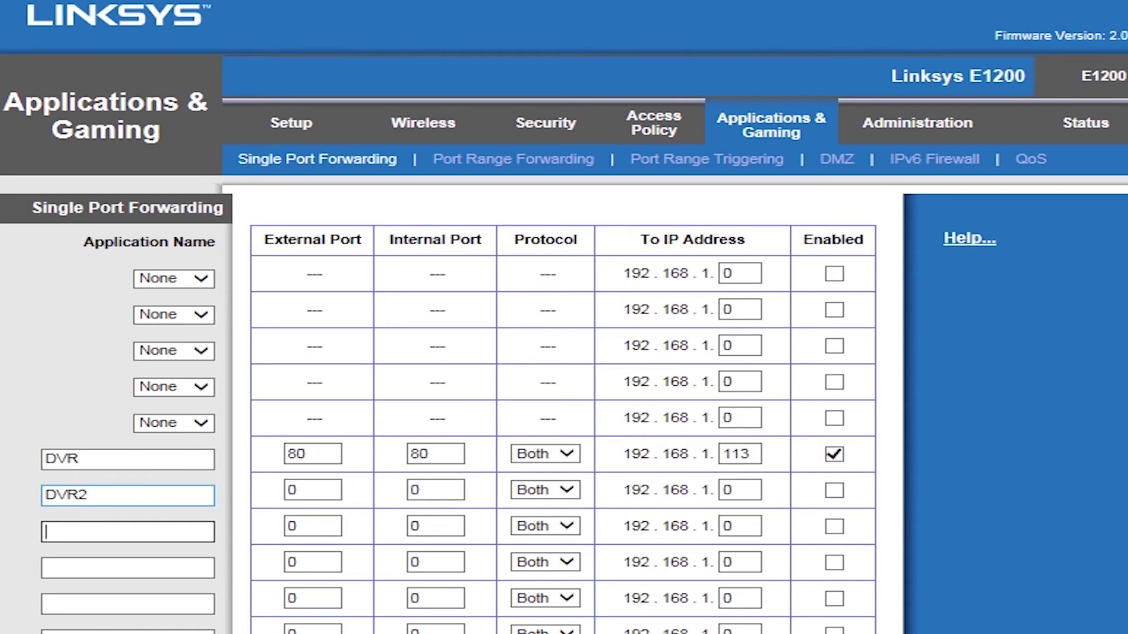
{"action": "left_click", "coordinate": [313, 489]}
{"action": "double_click", "coordinate": [292, 489]}
{"action": "type", "text": "8000"}
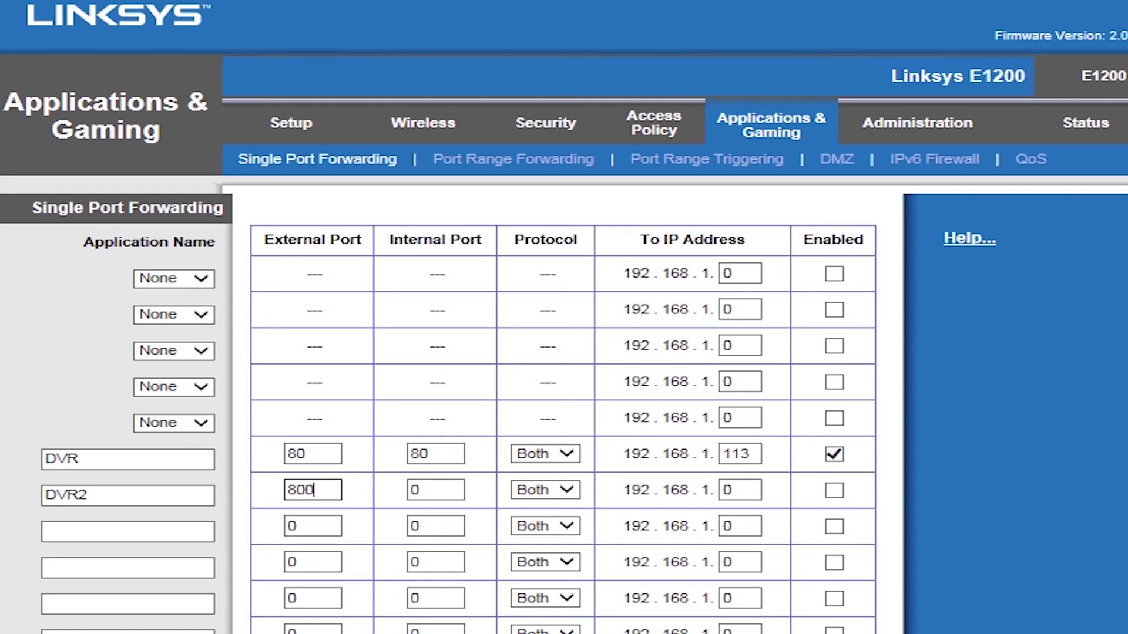
{"action": "key", "text": "Tab"}
{"action": "type", "text": "8000"}
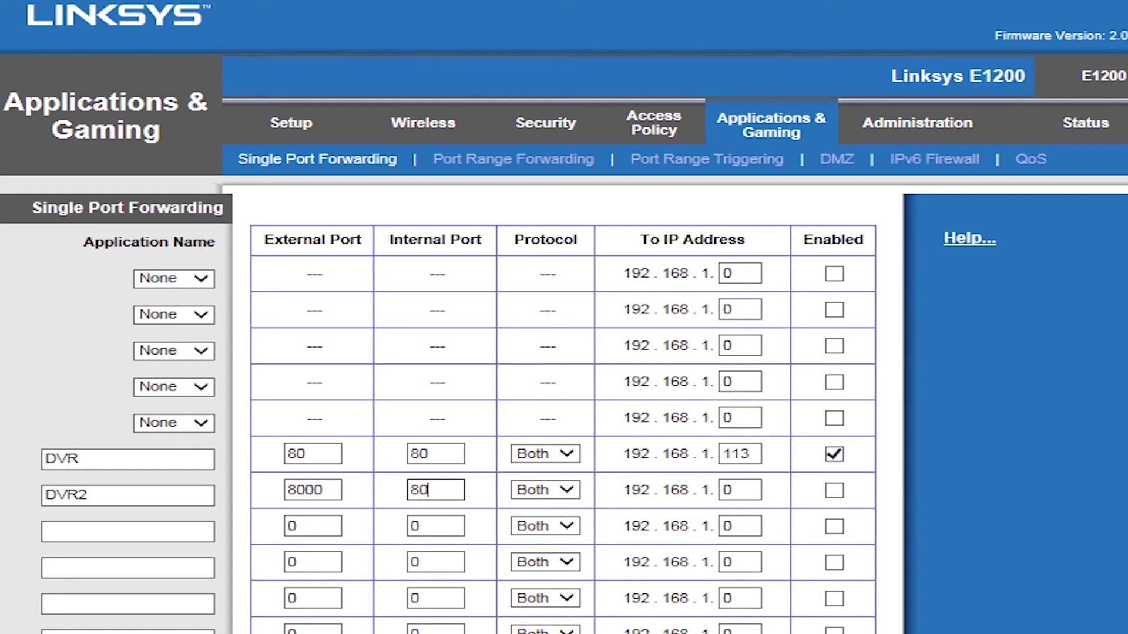
{"action": "key", "text": "Tab"}
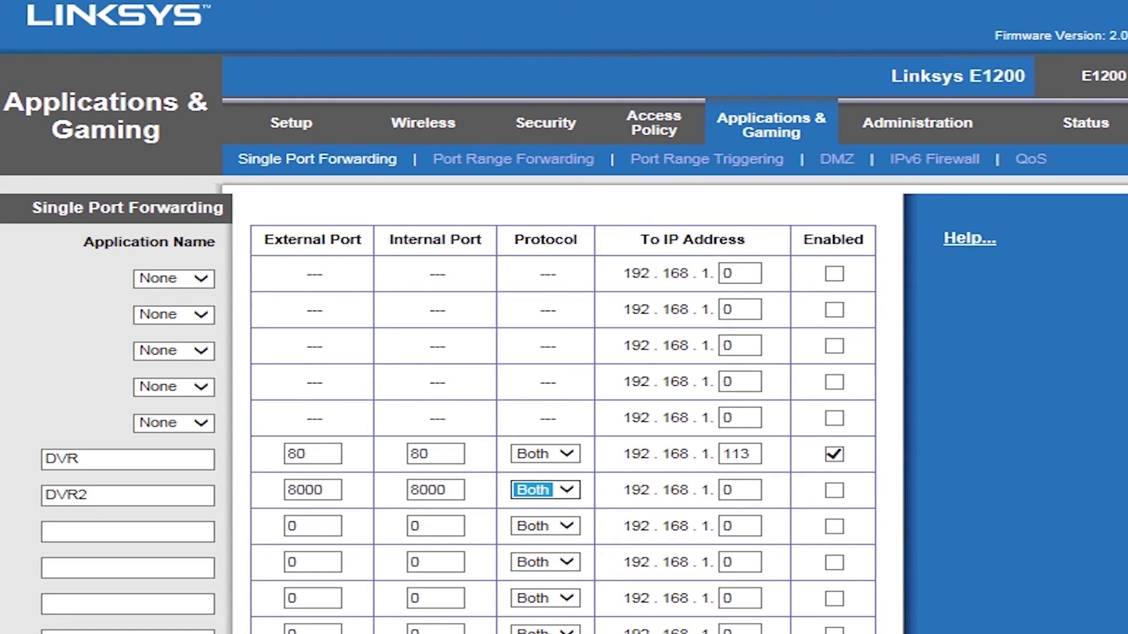
{"action": "key", "text": "Tab"}
{"action": "type", "text": "113"}
{"action": "key", "text": "Tab"}
{"action": "key", "text": "space"}
Fill the DVR3 row: port 1050, destination 192.168.1.113, enabled
{"action": "key", "text": "Tab"}
{"action": "type", "text": "DVR"}
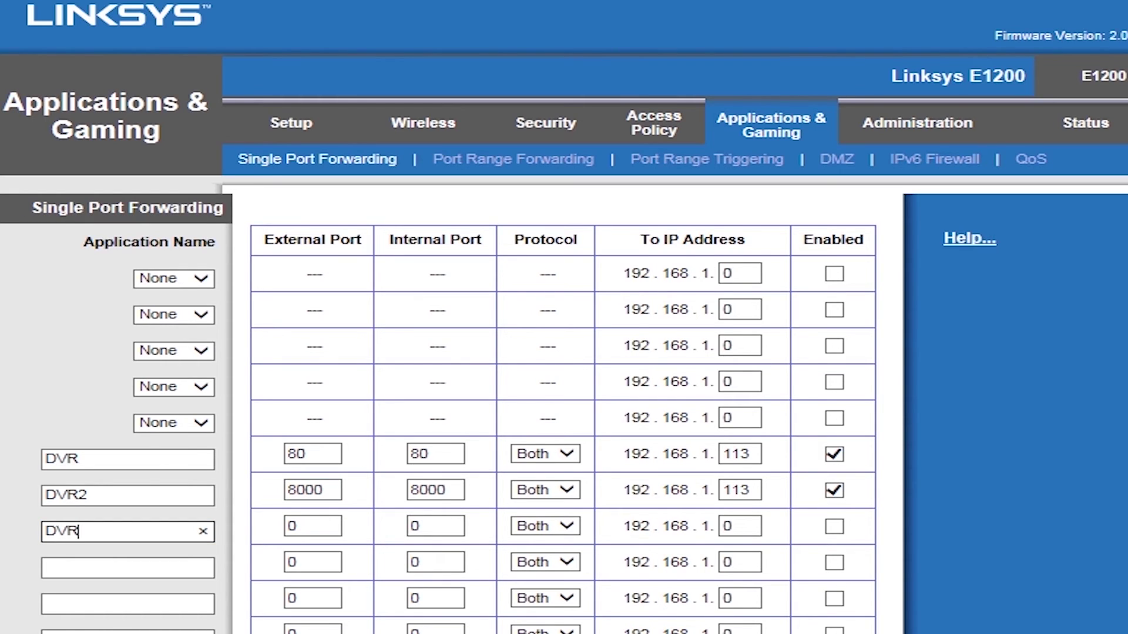
{"action": "type", "text": "3"}
{"action": "key", "text": "Tab"}
{"action": "type", "text": "1050"}
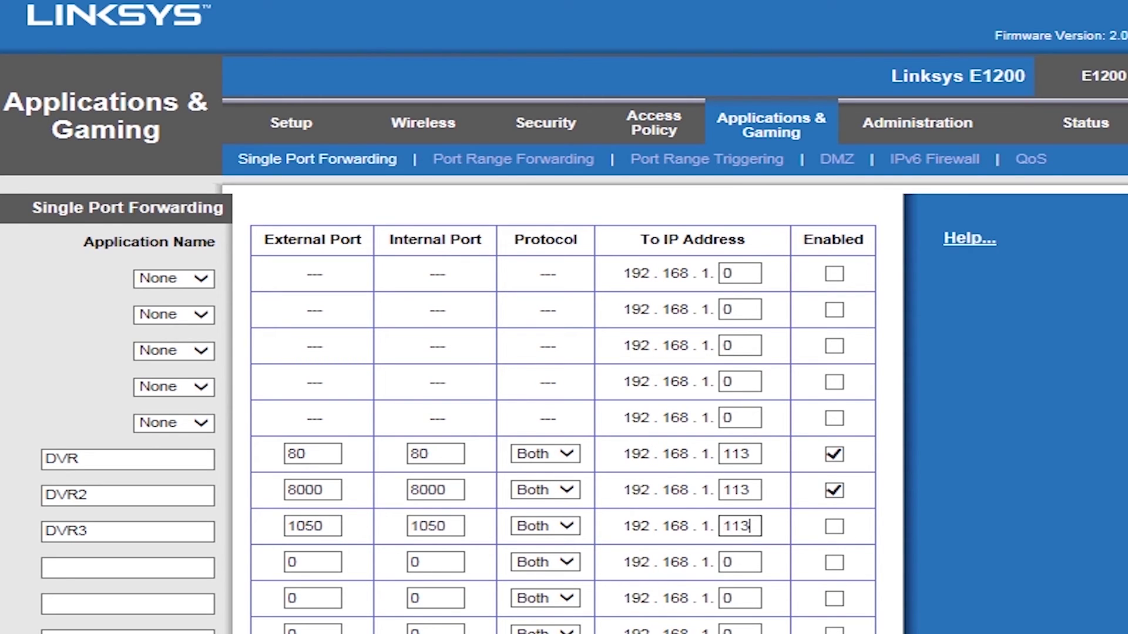
{"action": "key", "text": "Tab"}
{"action": "key", "text": "space"}
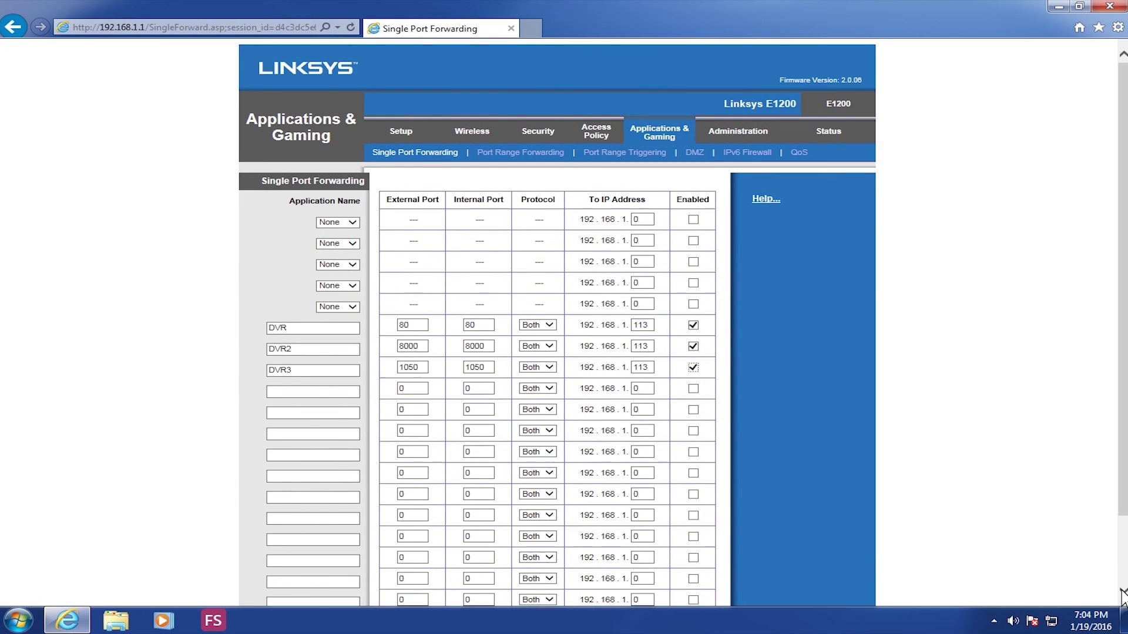
Save Settings, continue past the confirmation, and return to the three saved DVR rules
{"action": "left_click", "coordinate": [1123, 592]}
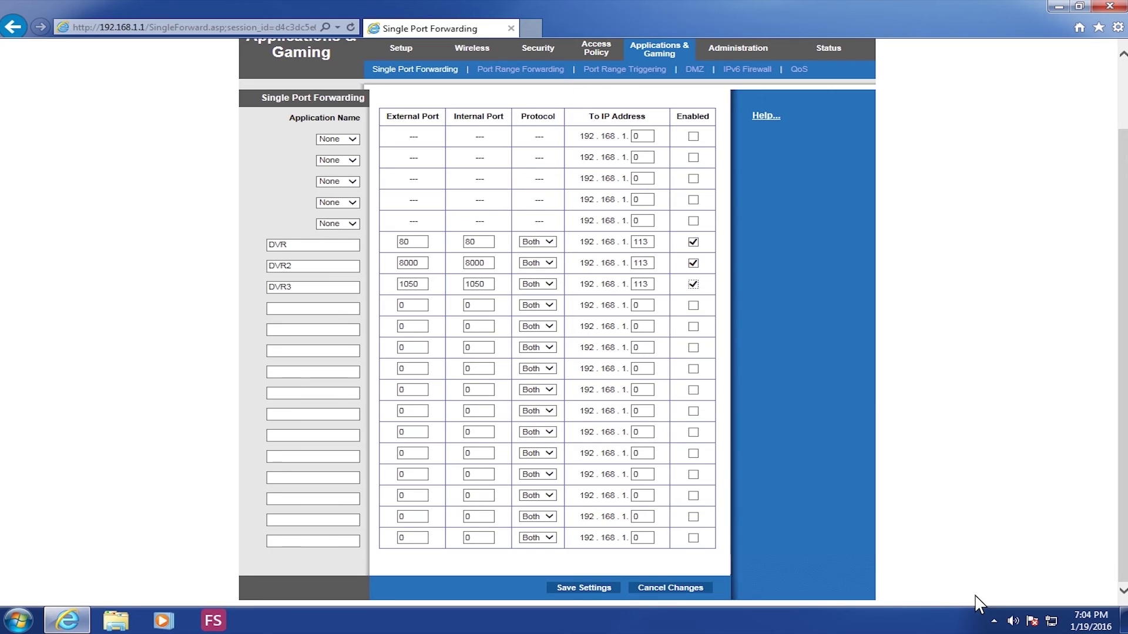
{"action": "left_click", "coordinate": [612, 589]}
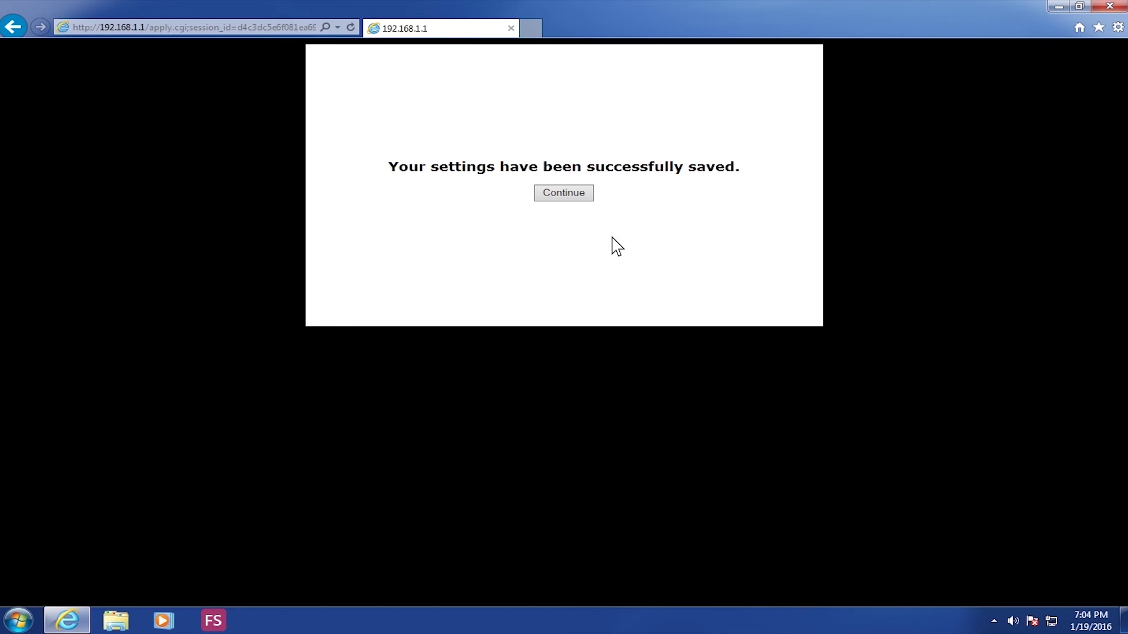
{"action": "left_click", "coordinate": [591, 196]}
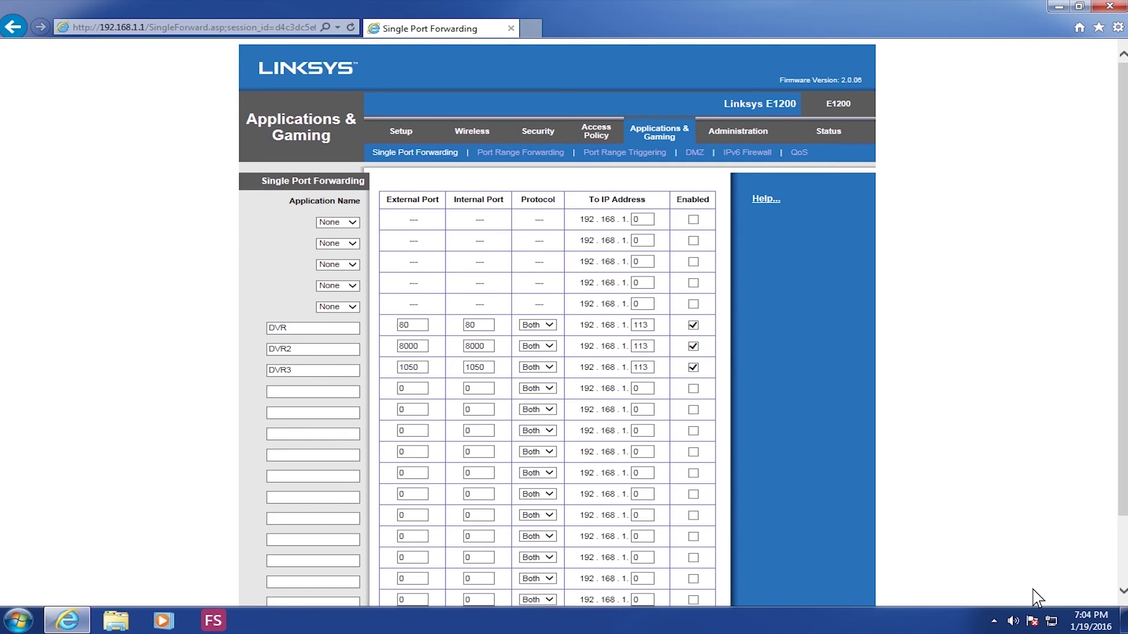
{"action": "left_click", "coordinate": [1120, 591]}
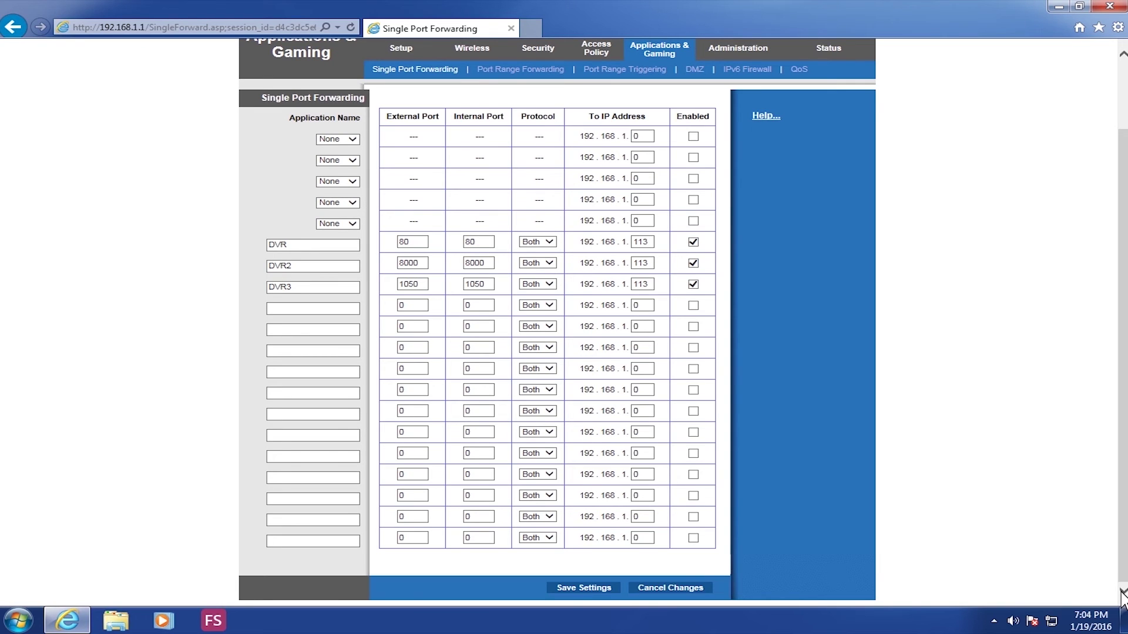
{"action": "scroll", "coordinate": [1121, 596], "scroll_direction": "up", "scroll_amount": 2}
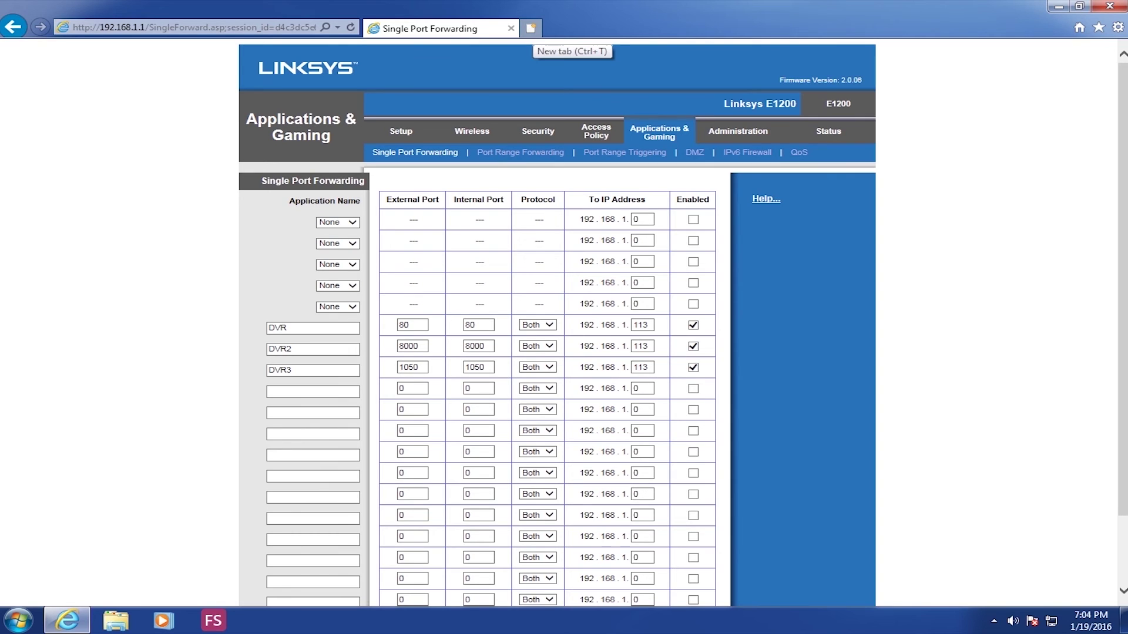
In a new tab, run the YouGetSignal tester on ports 80 and 8000; both report open
{"action": "left_click", "coordinate": [531, 28]}
{"action": "type", "text": "youget"}
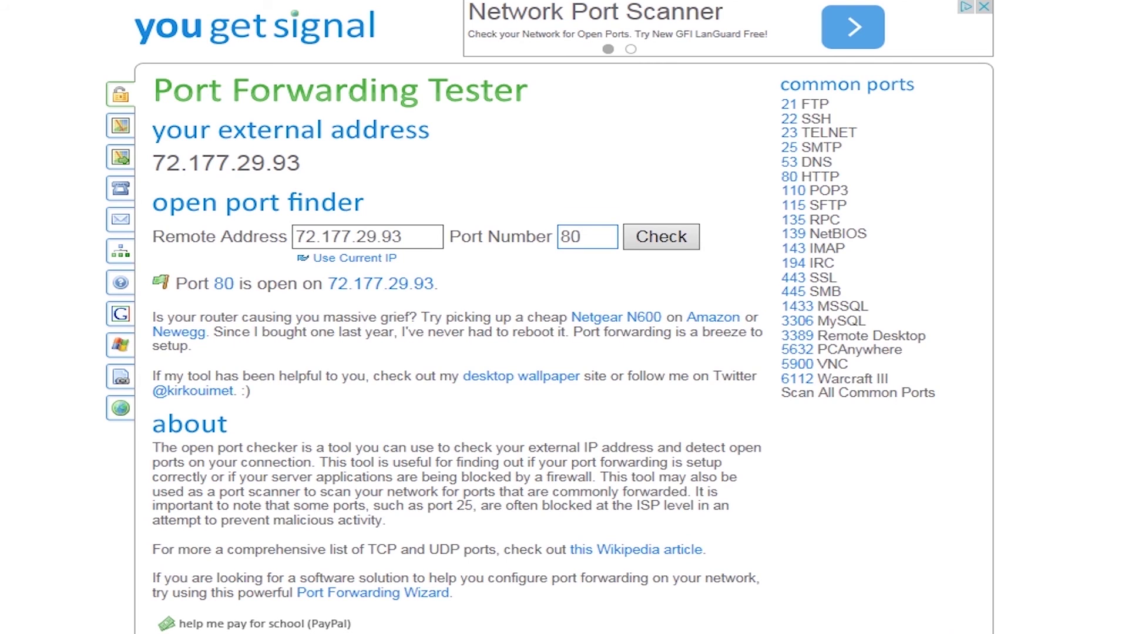
{"action": "type", "text": "00"}
{"action": "key", "text": "Return"}
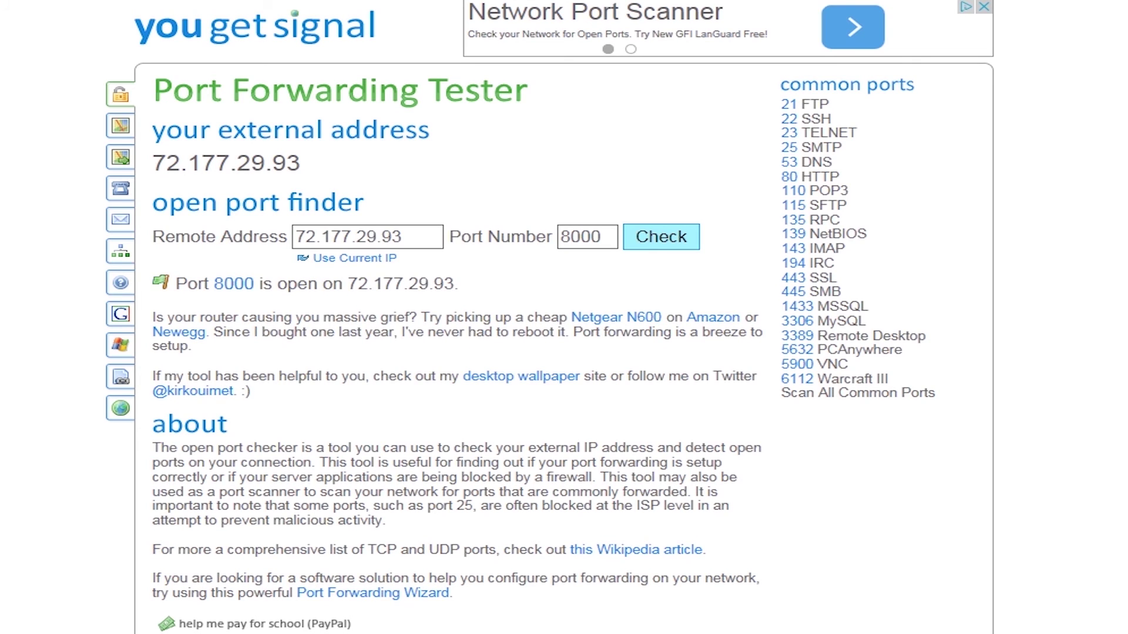